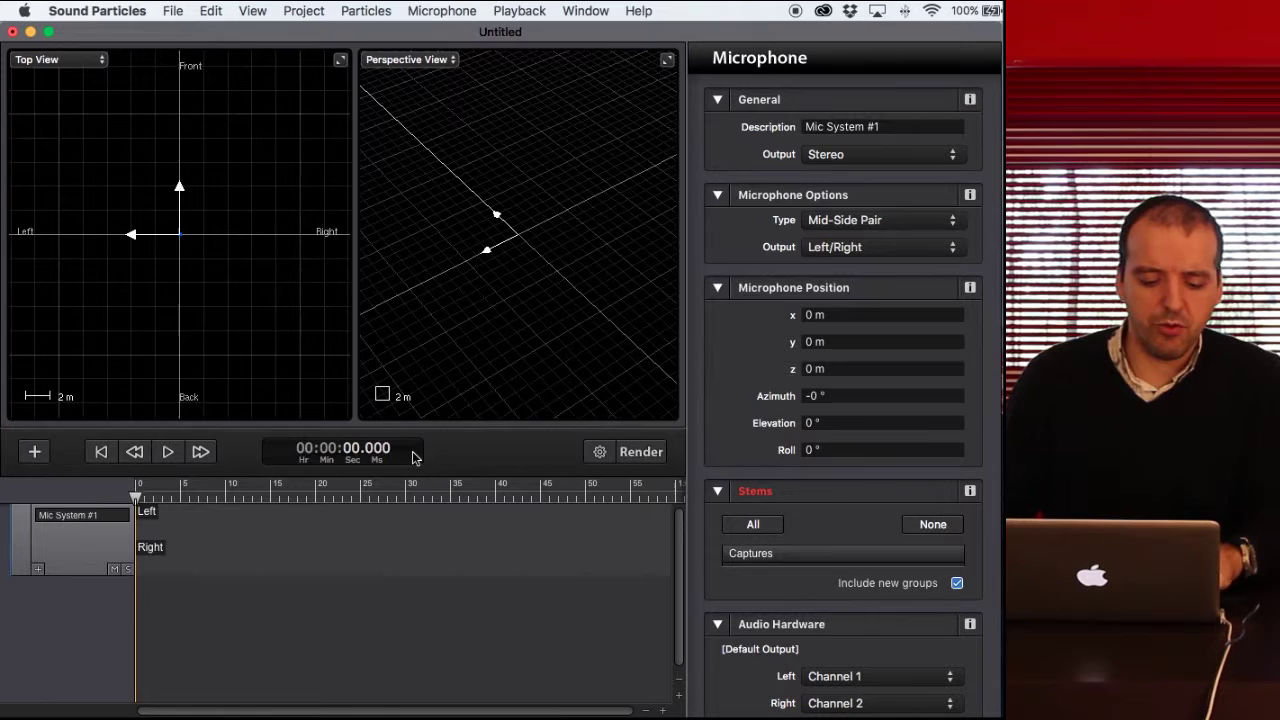
- Add a new particle group of 100 particles on a 10 m torus to the scene
left_click(34, 451)
left_click(131, 490)
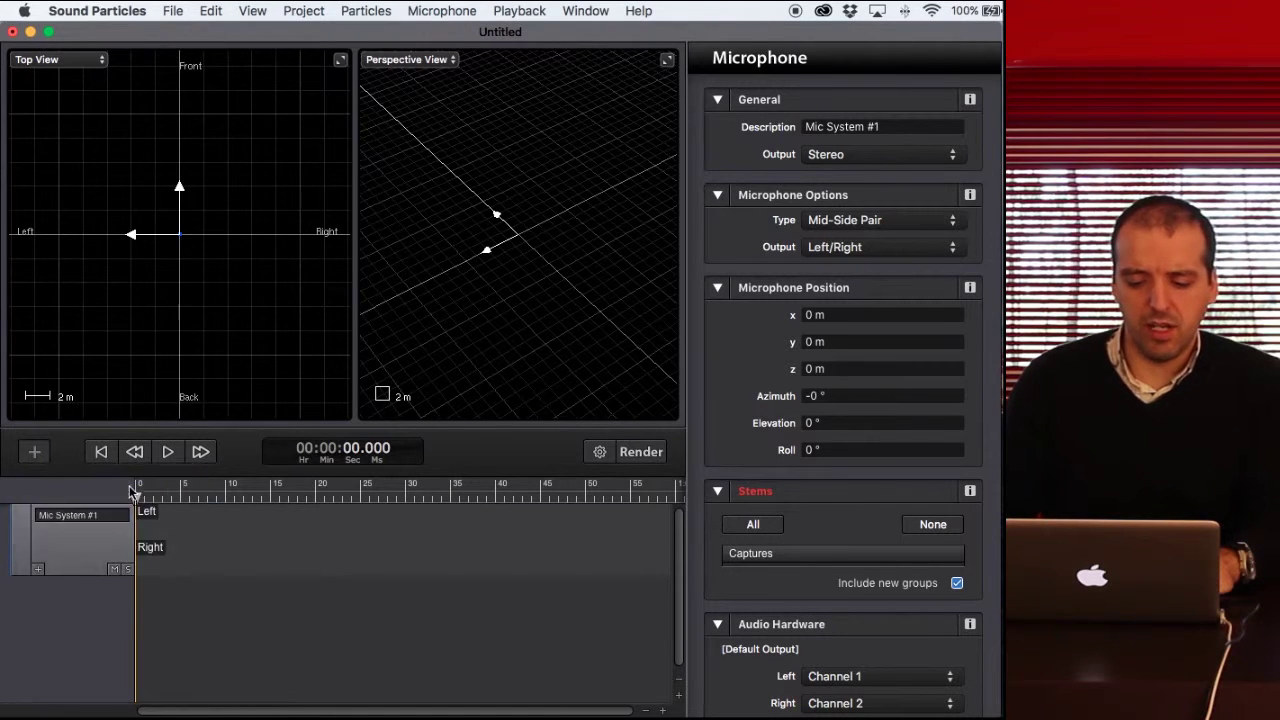
- Edit the group's description, colour its particles yellow, and set the particle count to 40
left_click(906, 127)
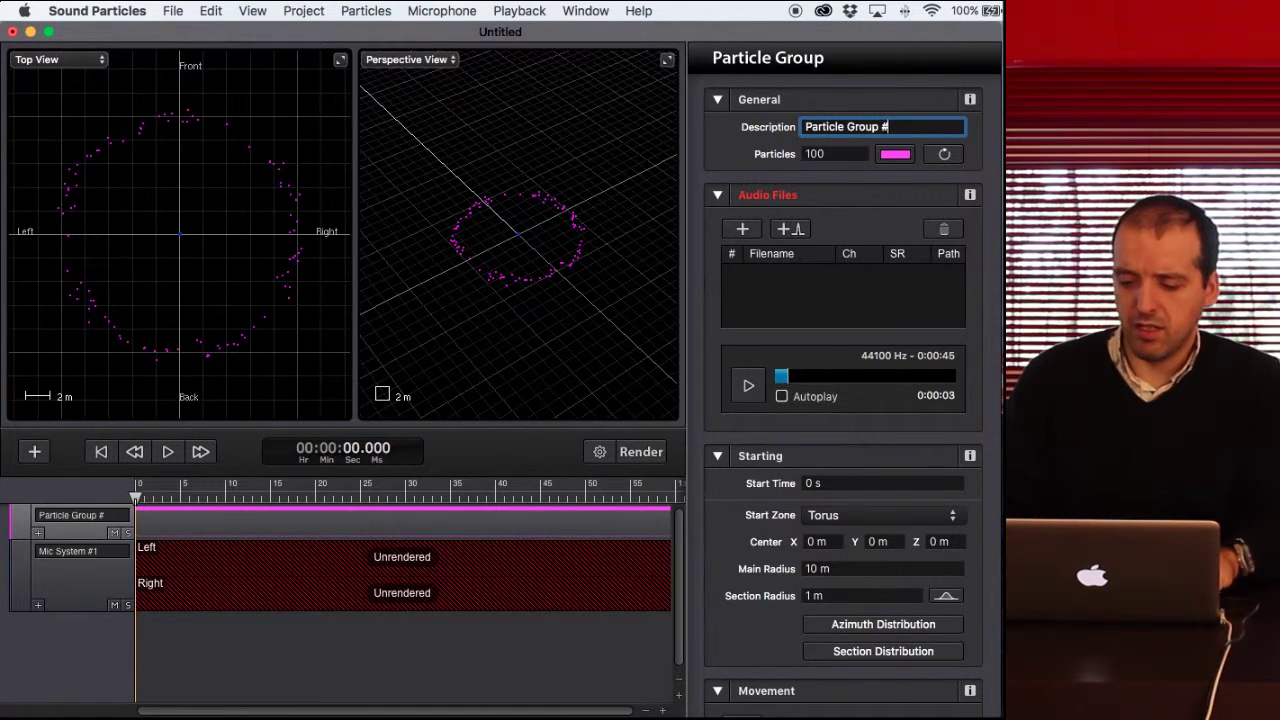
left_click(898, 155)
left_click(441, 282)
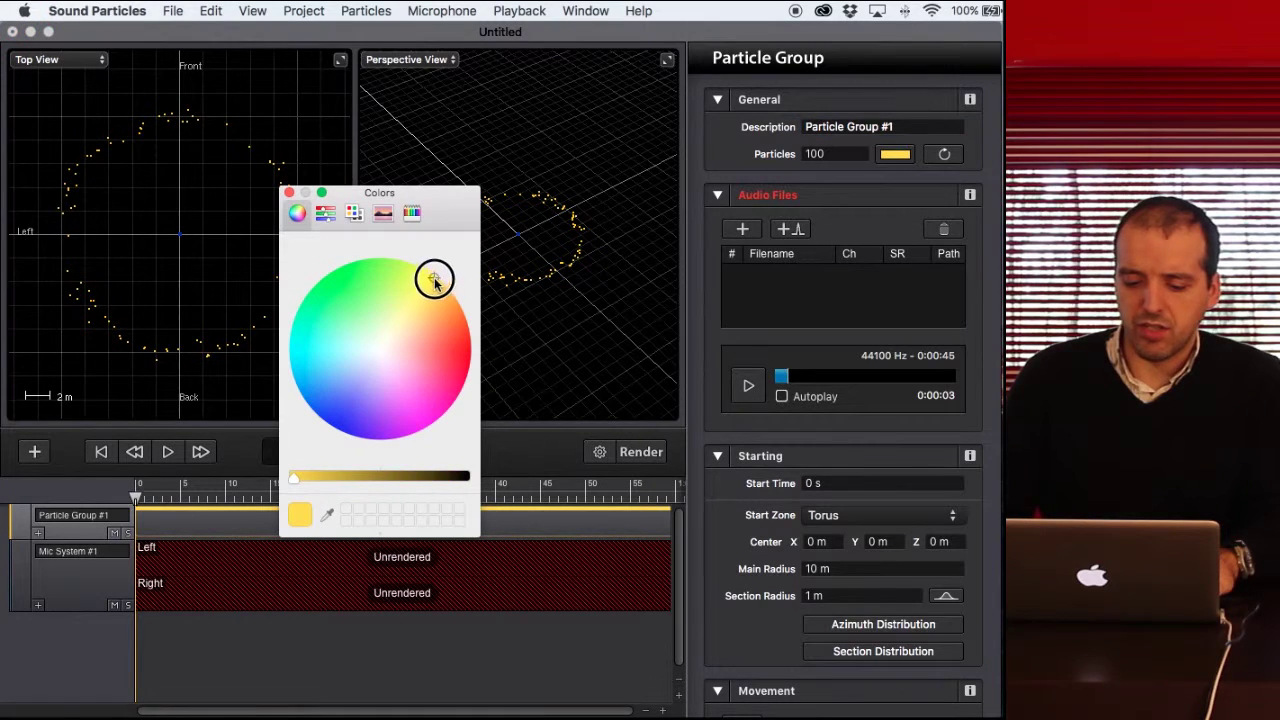
left_click(289, 192)
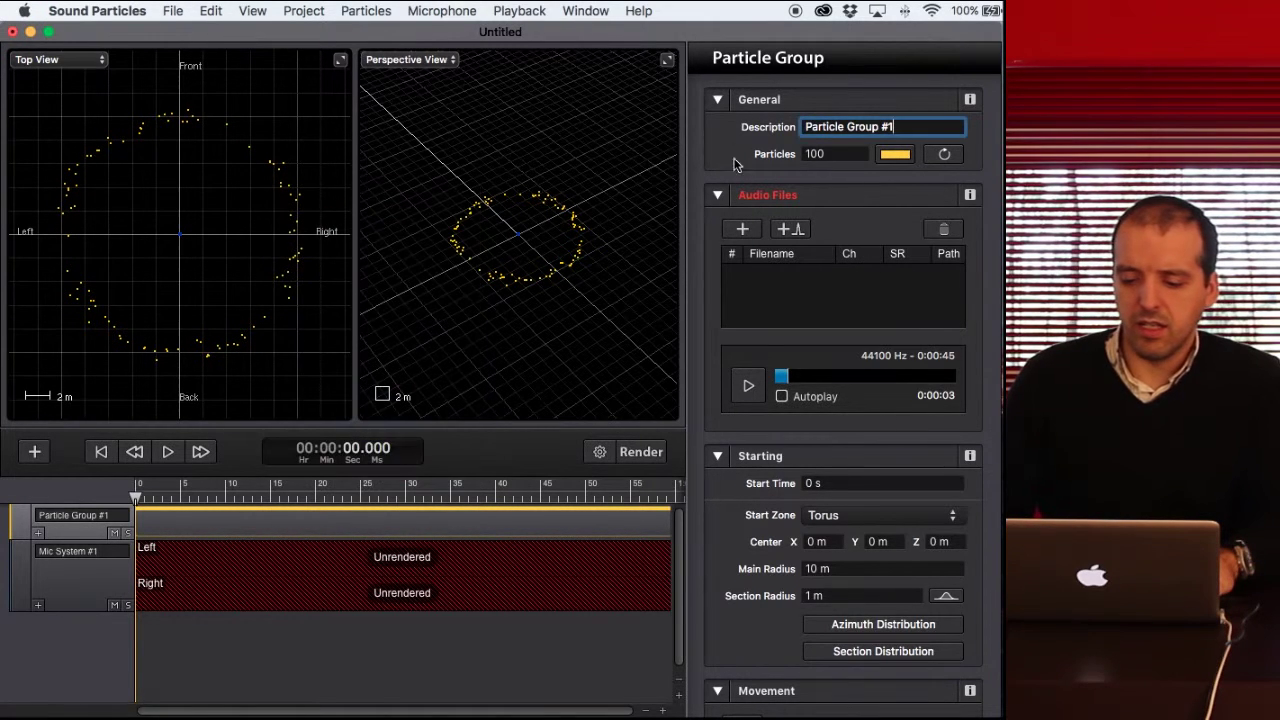
double_click(836, 155)
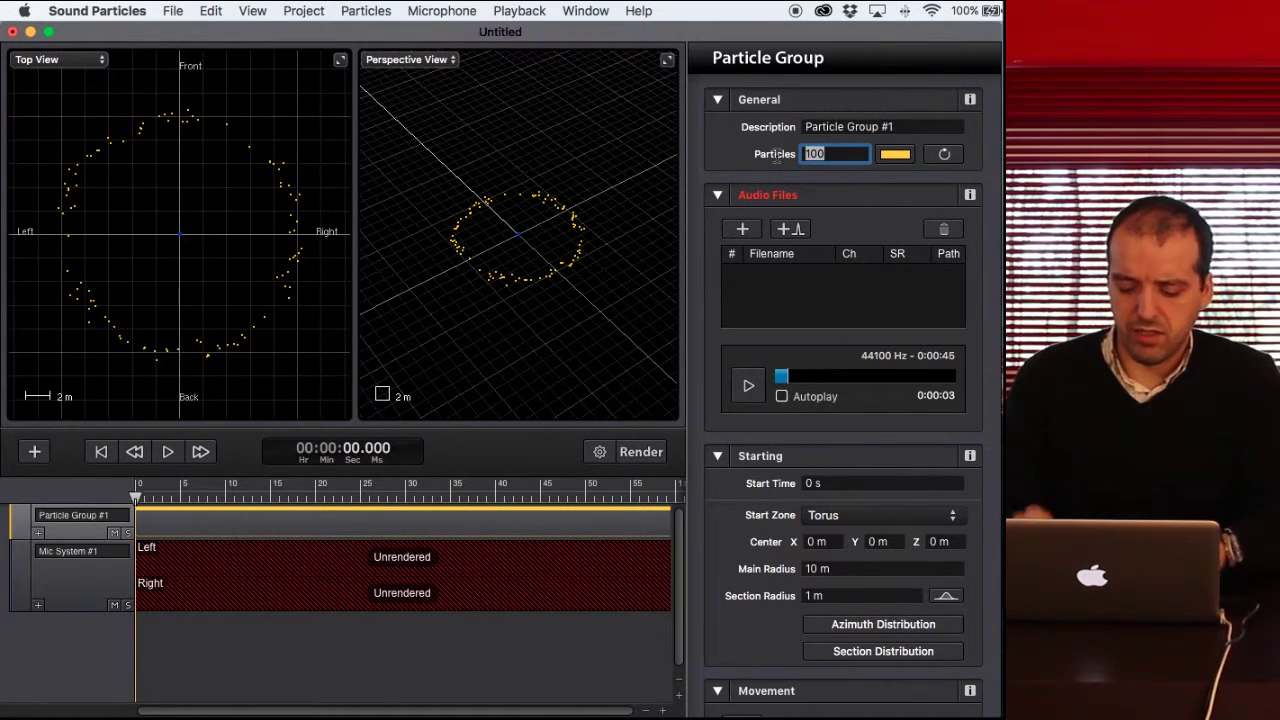
type("40")
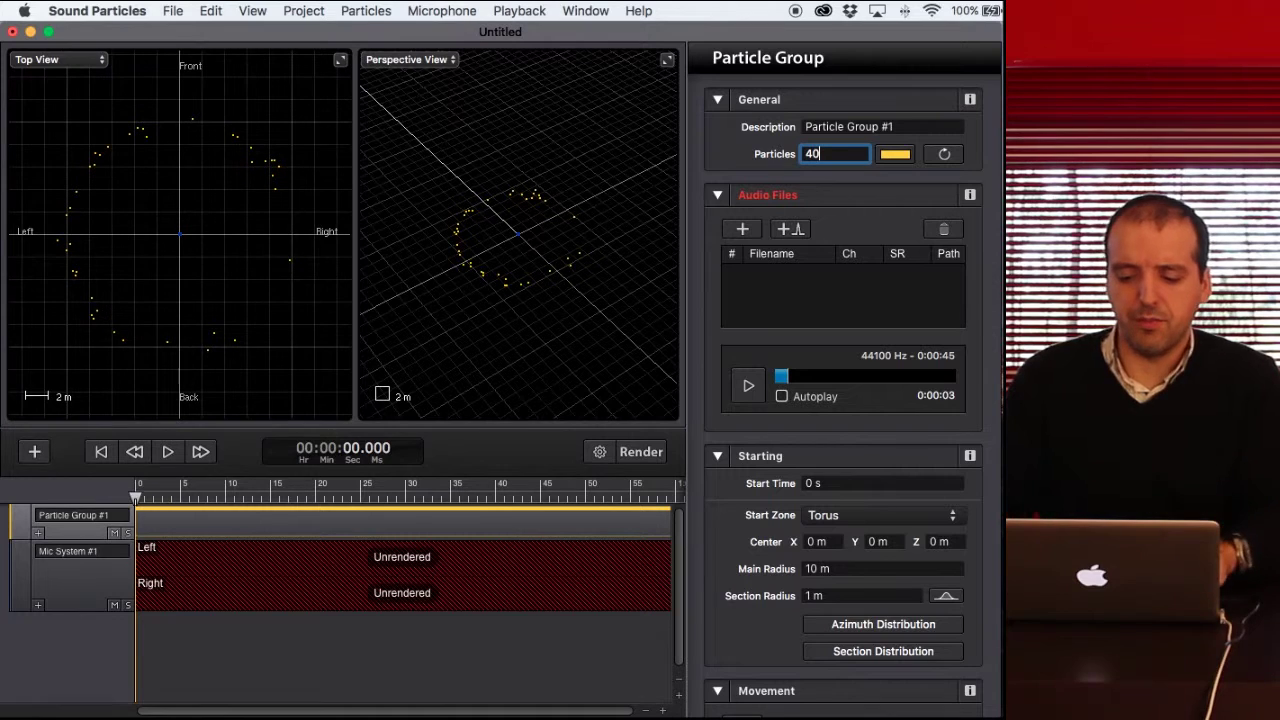
- Load Generdyn - ATMOS - 02.wav into the group and dismiss the sample-rate conversion notice
left_click(745, 231)
left_click(510, 175)
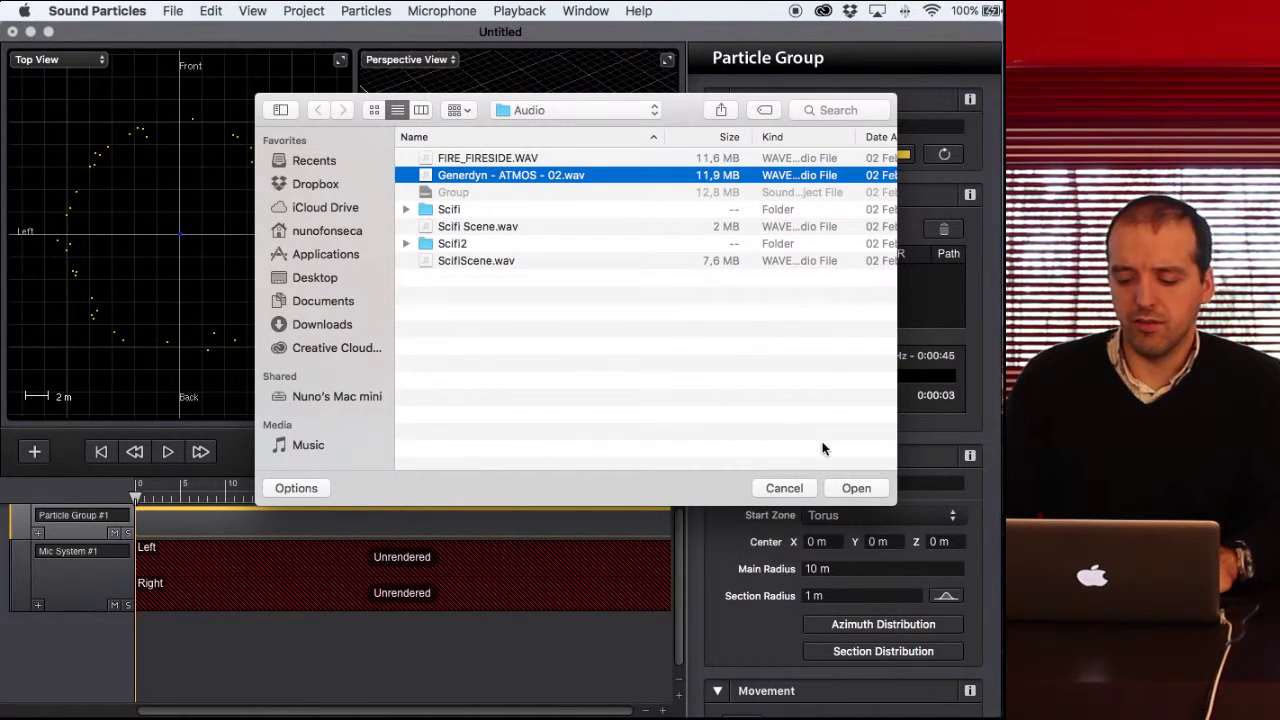
left_click(852, 488)
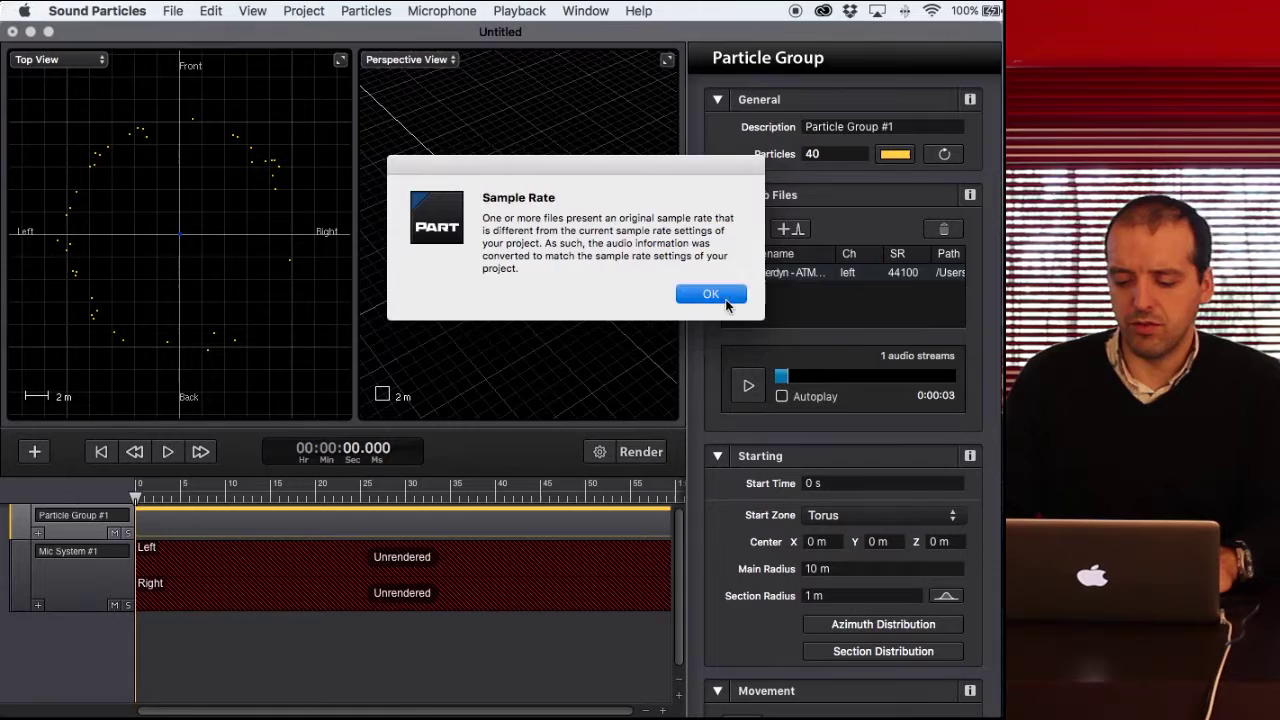
left_click(718, 292)
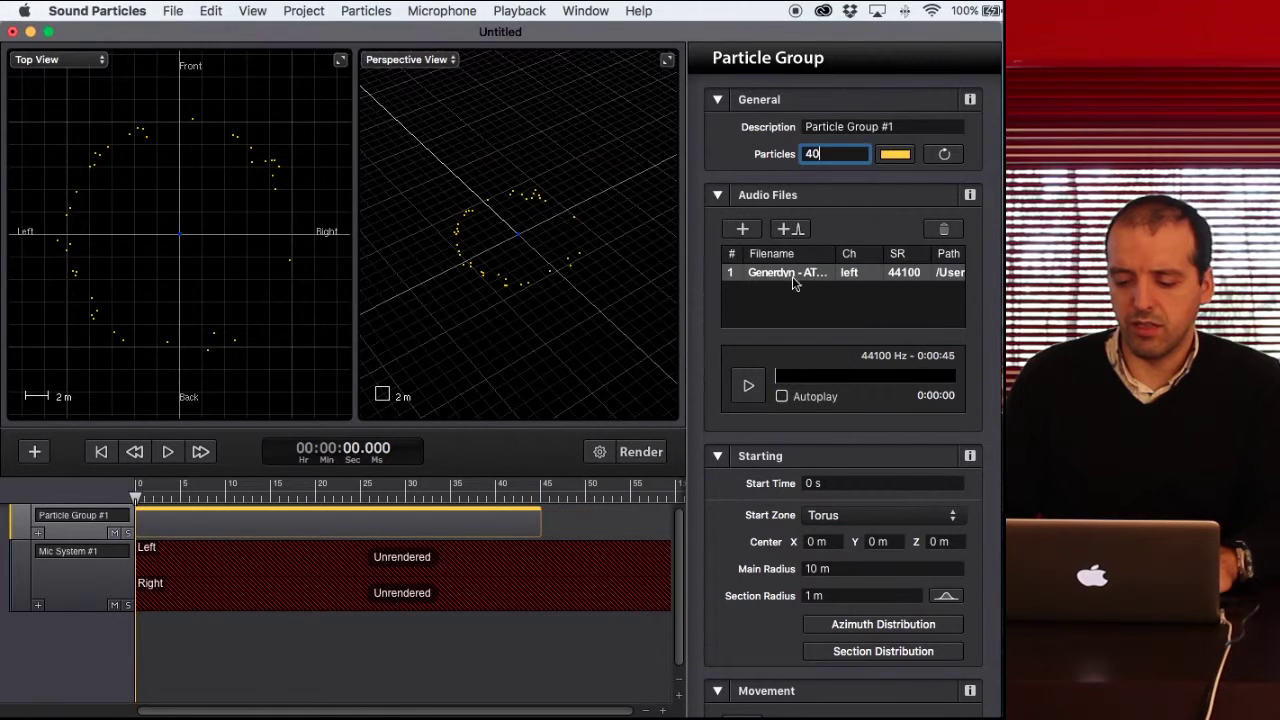
- Stop the preview, add a Random Time/Pitch modifier (200% speed, 12 semitones), and start rendering
left_click(750, 386)
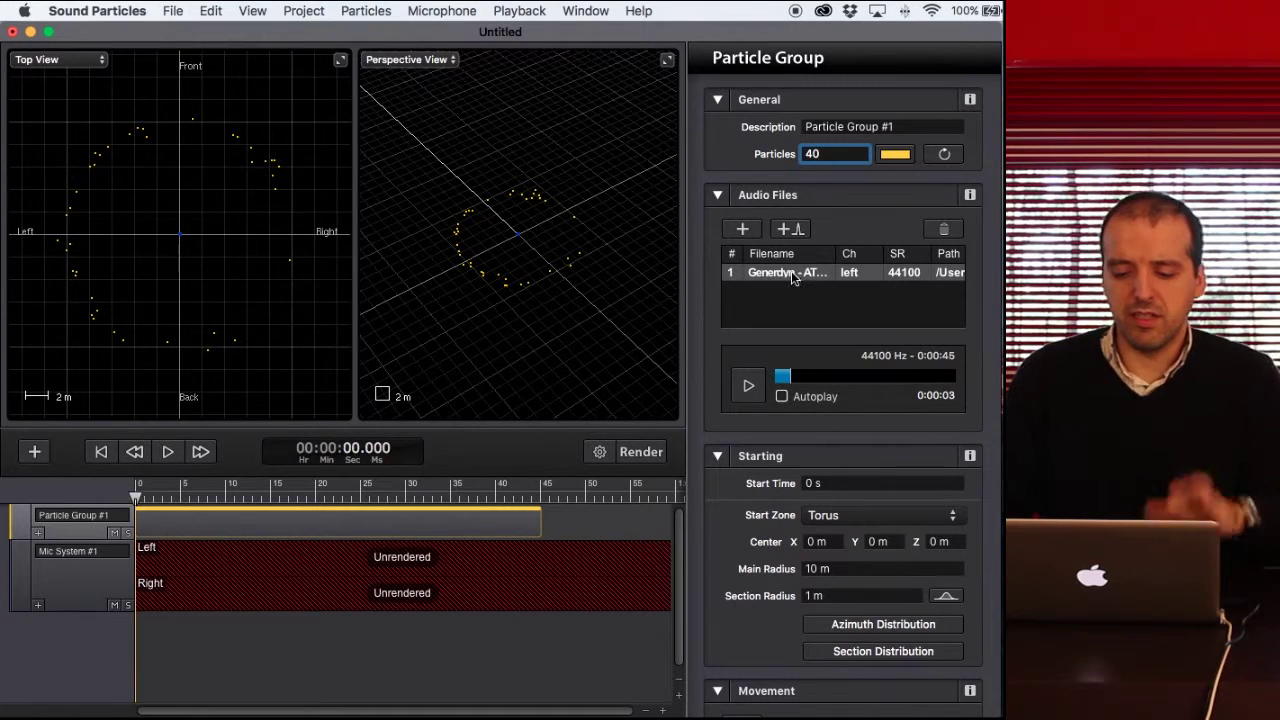
scroll(791, 272, "down", 5)
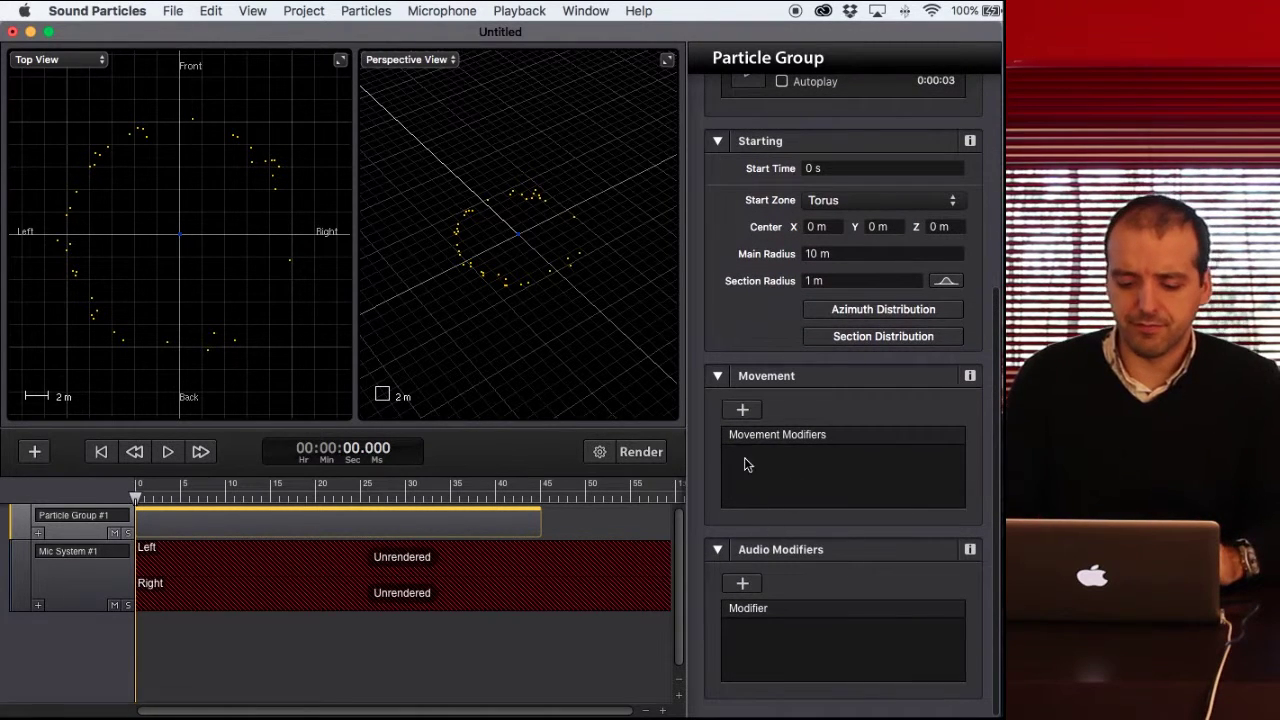
left_click(742, 583)
mouse_move(800, 650)
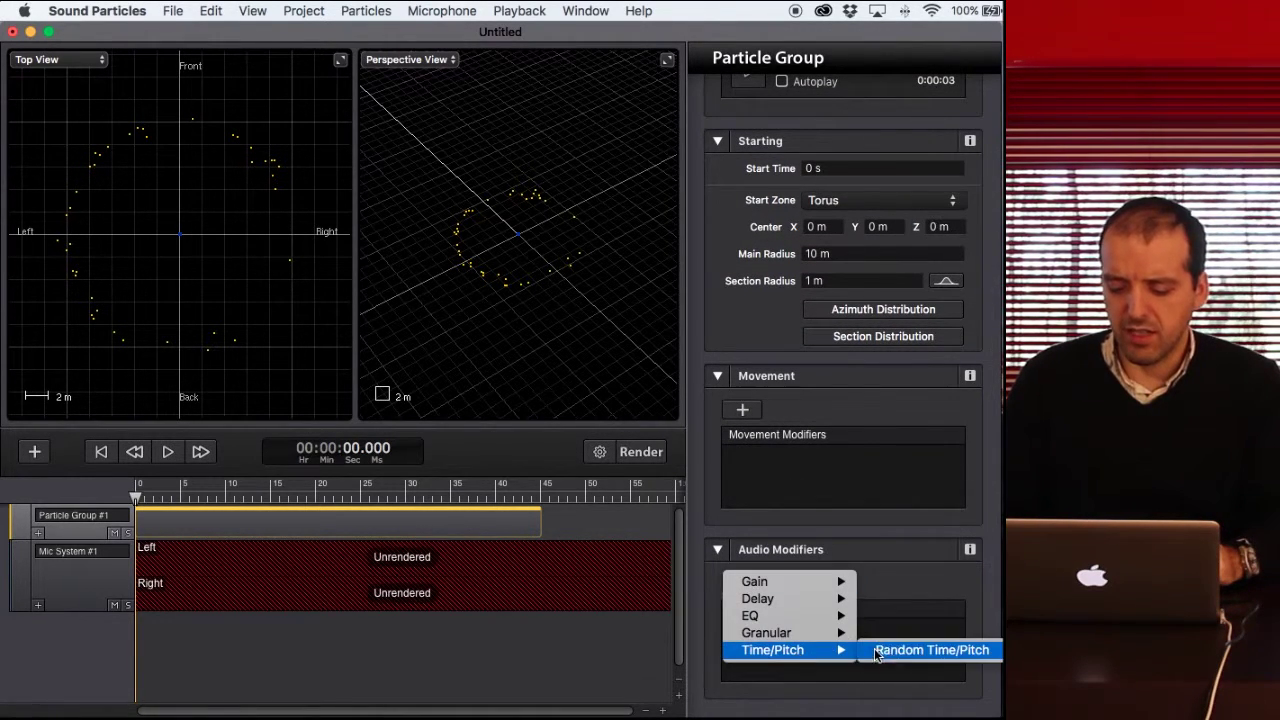
left_click(907, 652)
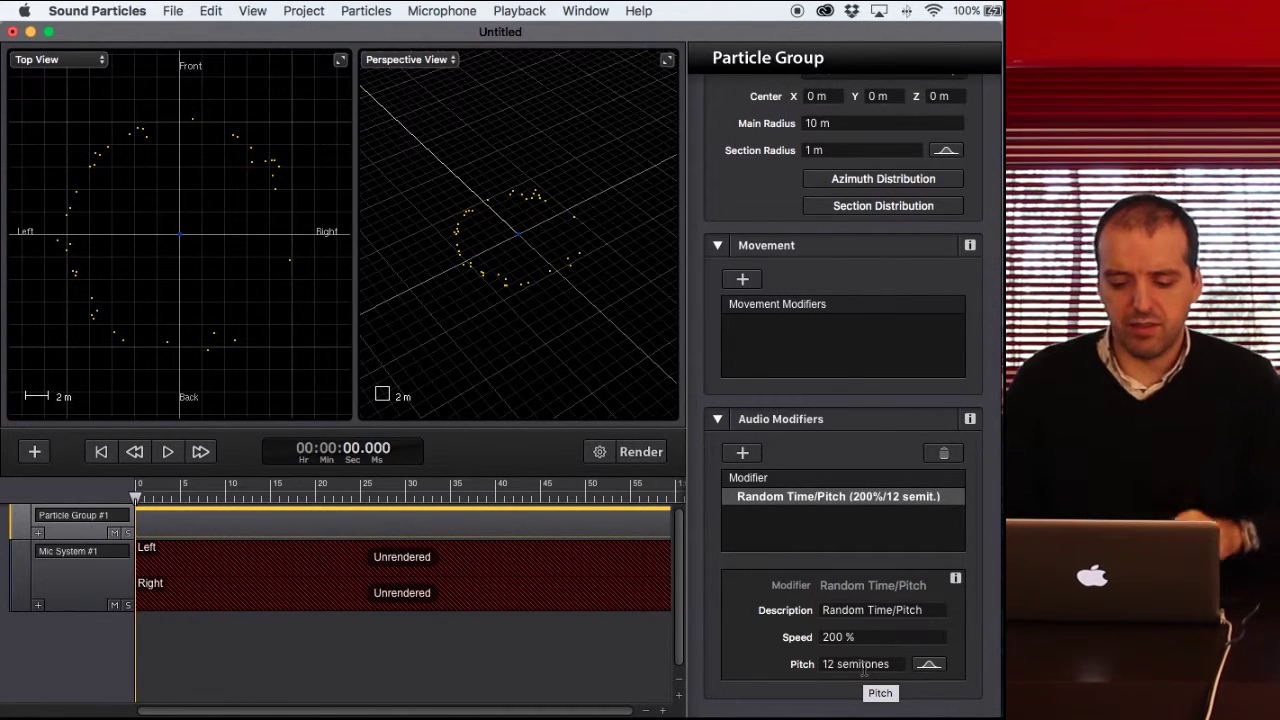
left_click(641, 452)
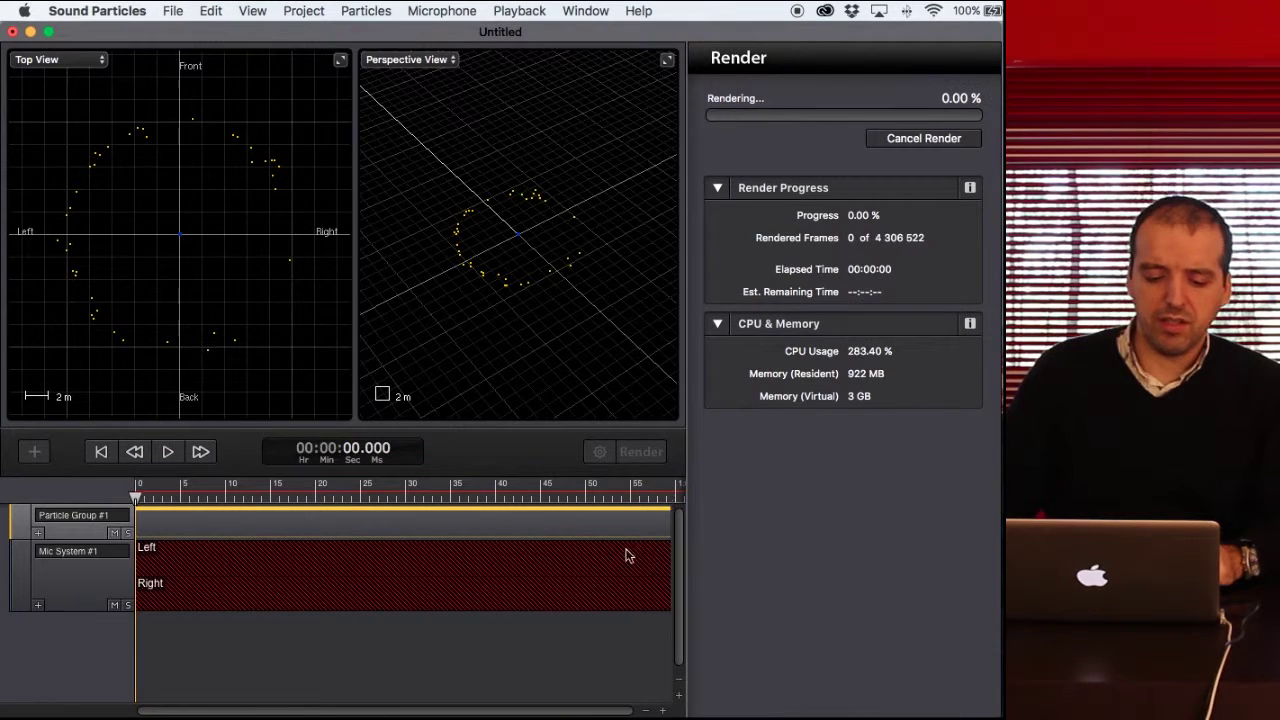
- Audition the render in progress, cancel it, then play back the roughly 6-second result and stop
left_click(167, 452)
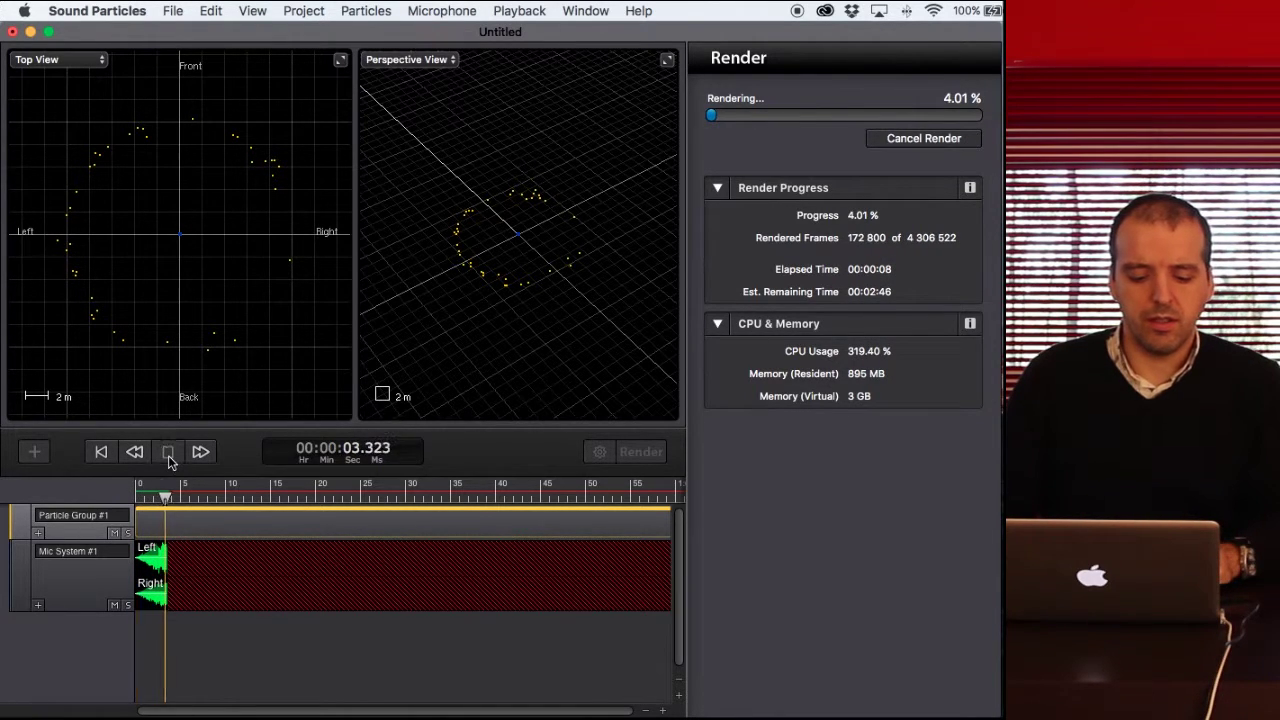
left_click(168, 452)
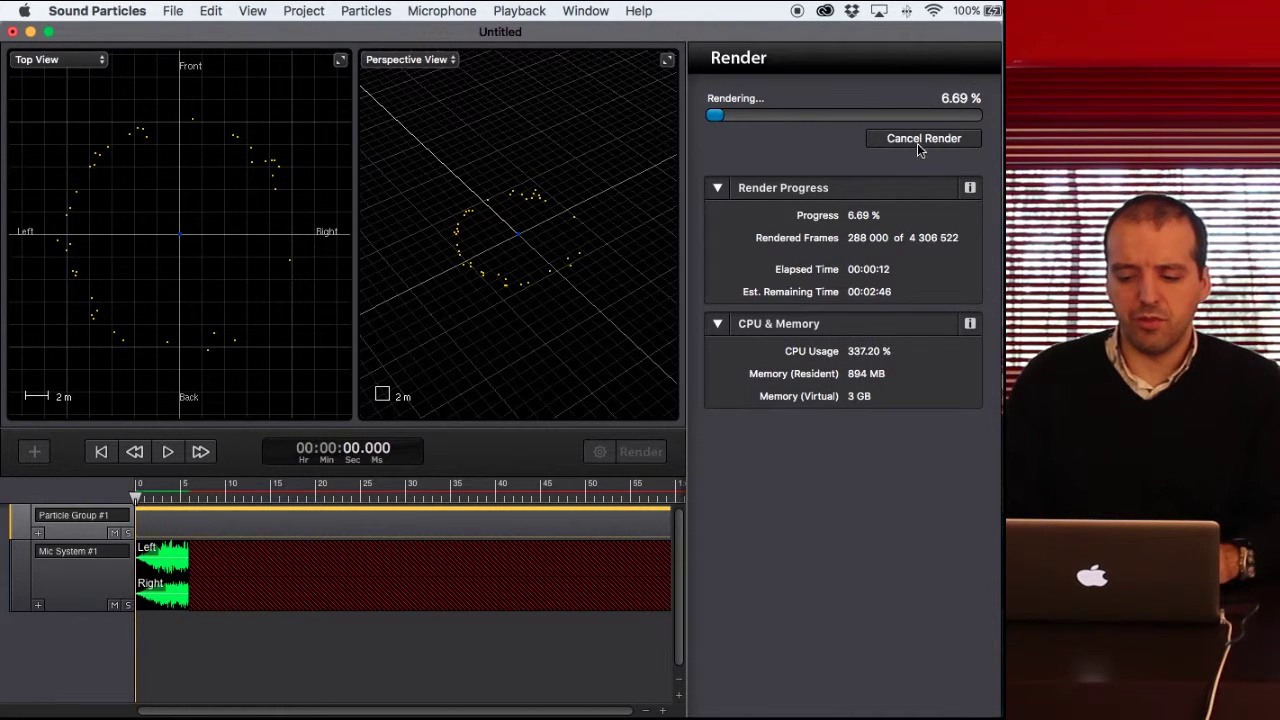
left_click(922, 139)
left_click(168, 452)
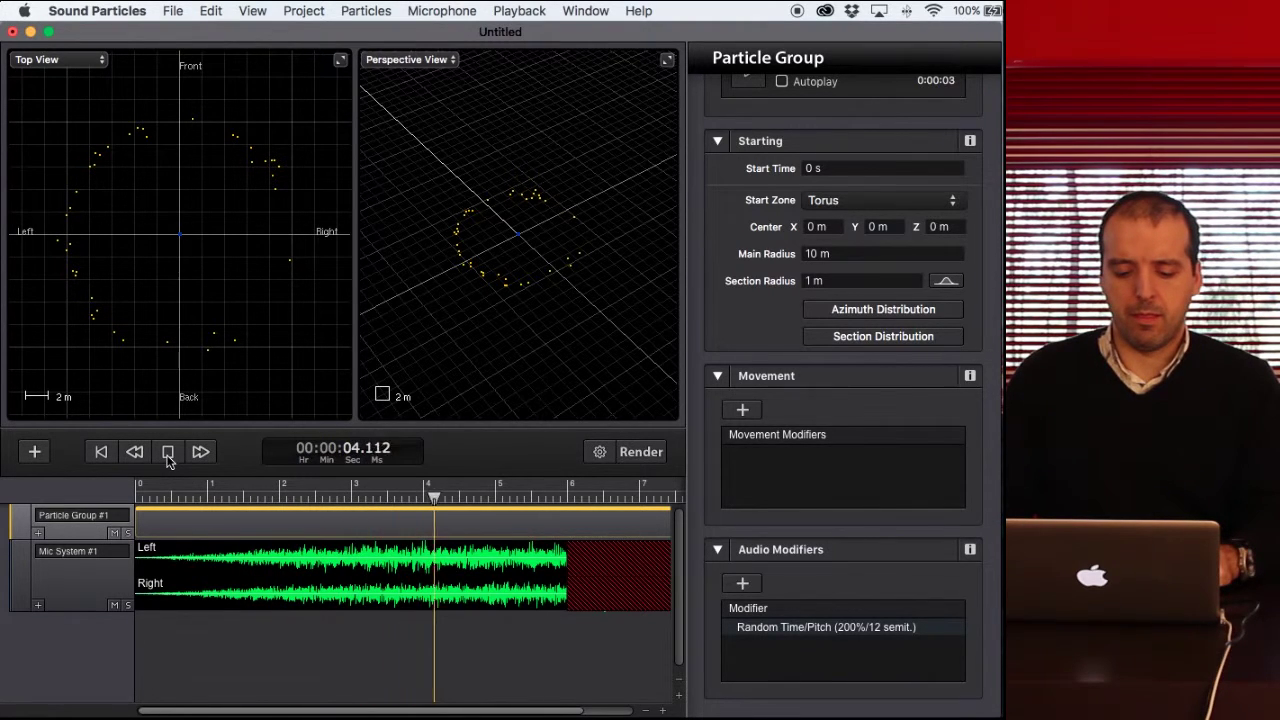
left_click(168, 452)
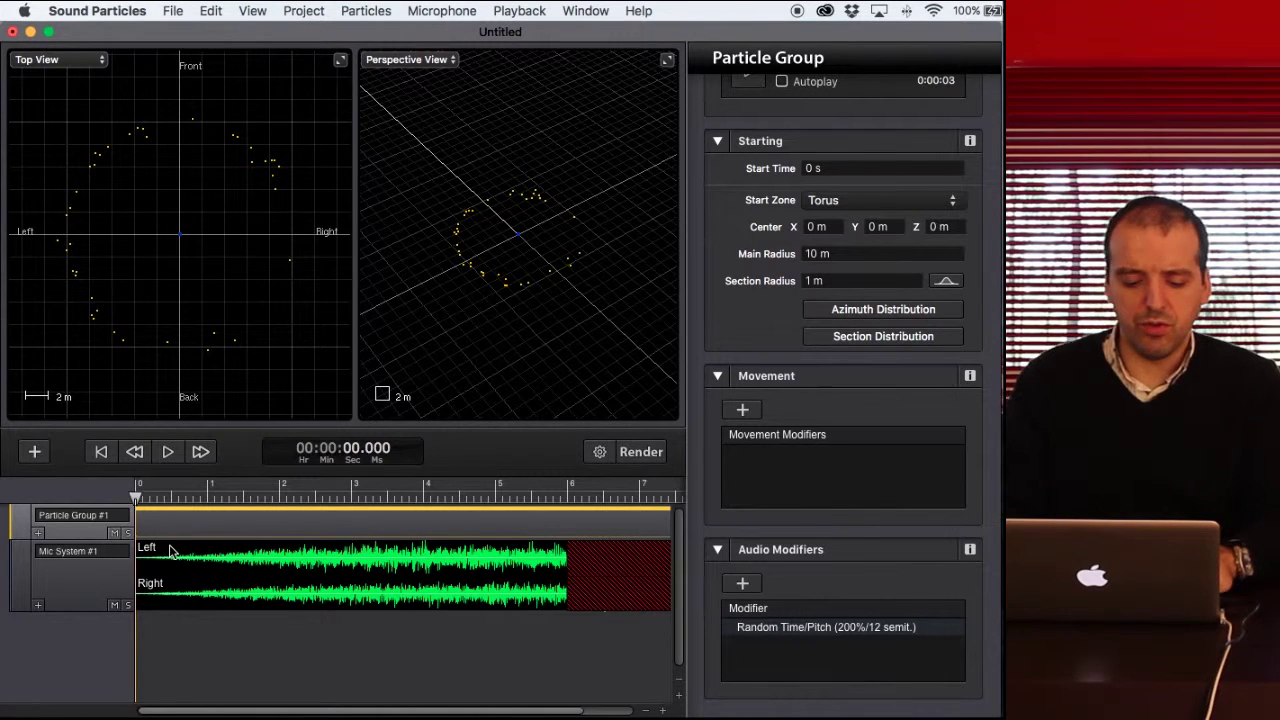
- Add a 1.Pitch automation lane for the Random Time/Pitch modifier under Particle Group #1
left_click(39, 538)
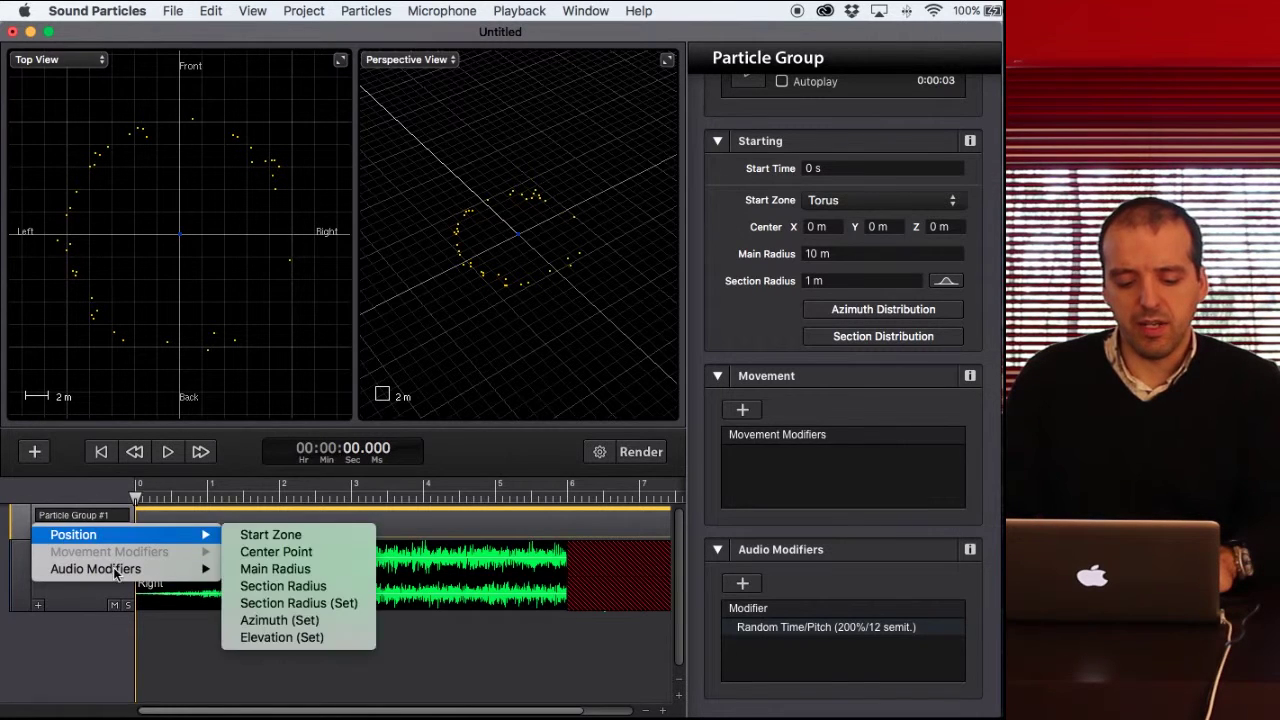
mouse_move(115, 572)
mouse_move(350, 572)
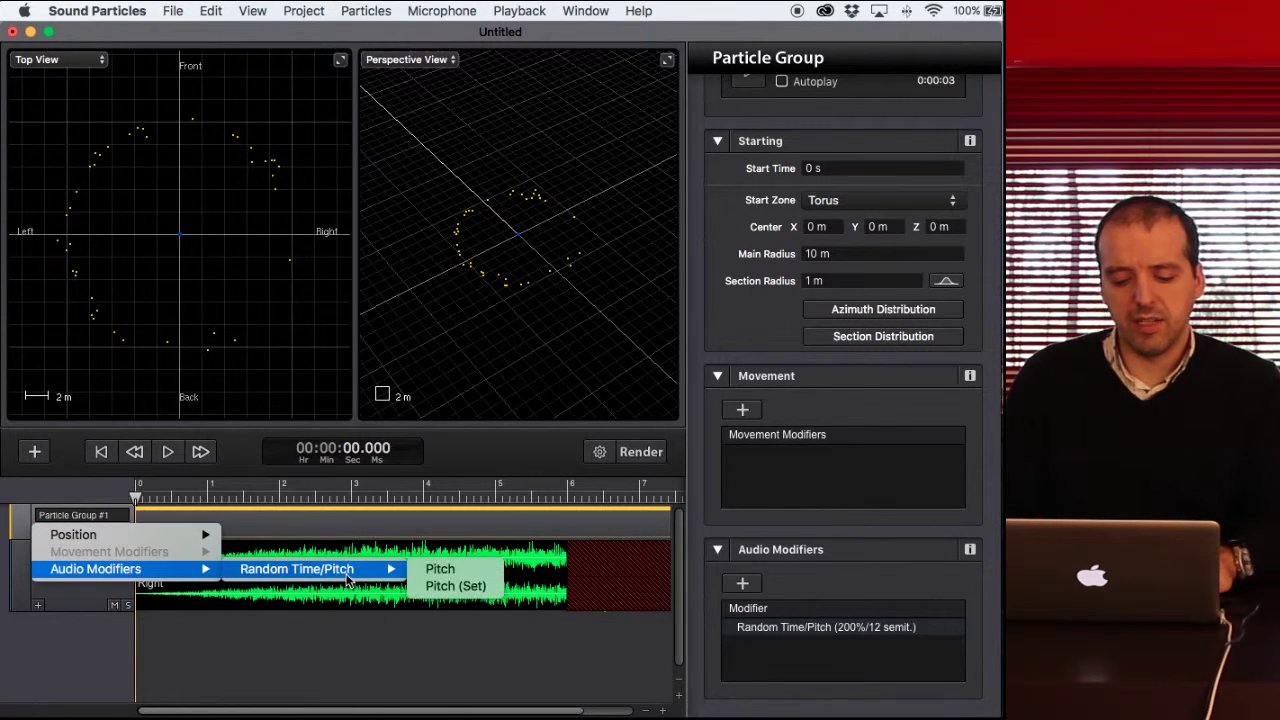
left_click(444, 572)
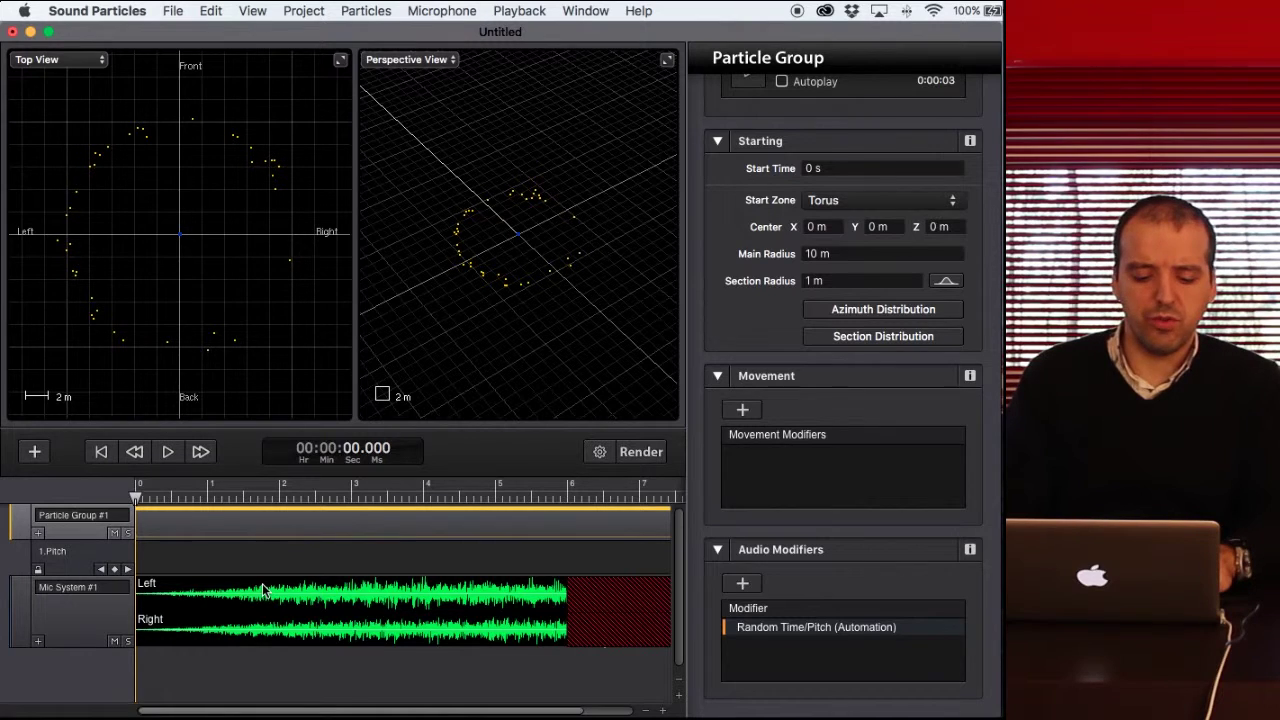
- Enable pitch automation and add a 0.1-semitone point at 8 s, ramping down from 12
left_click(117, 570)
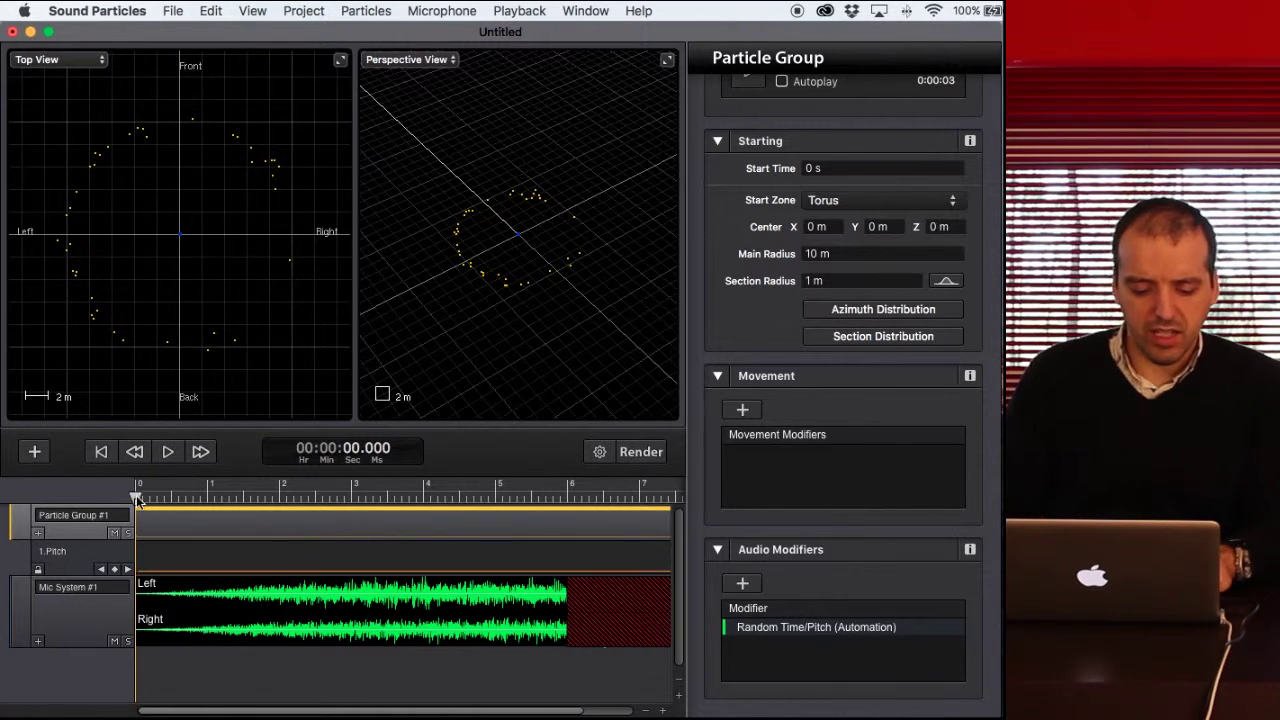
left_click(768, 630)
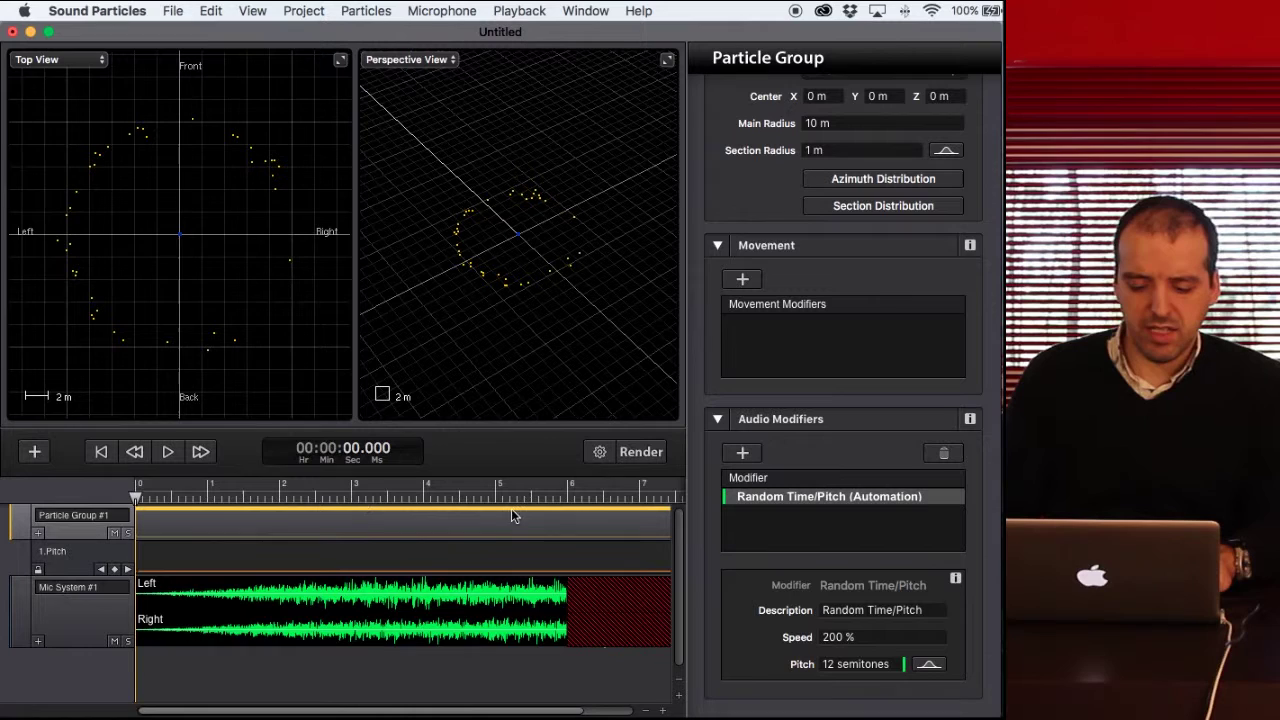
left_click(645, 711)
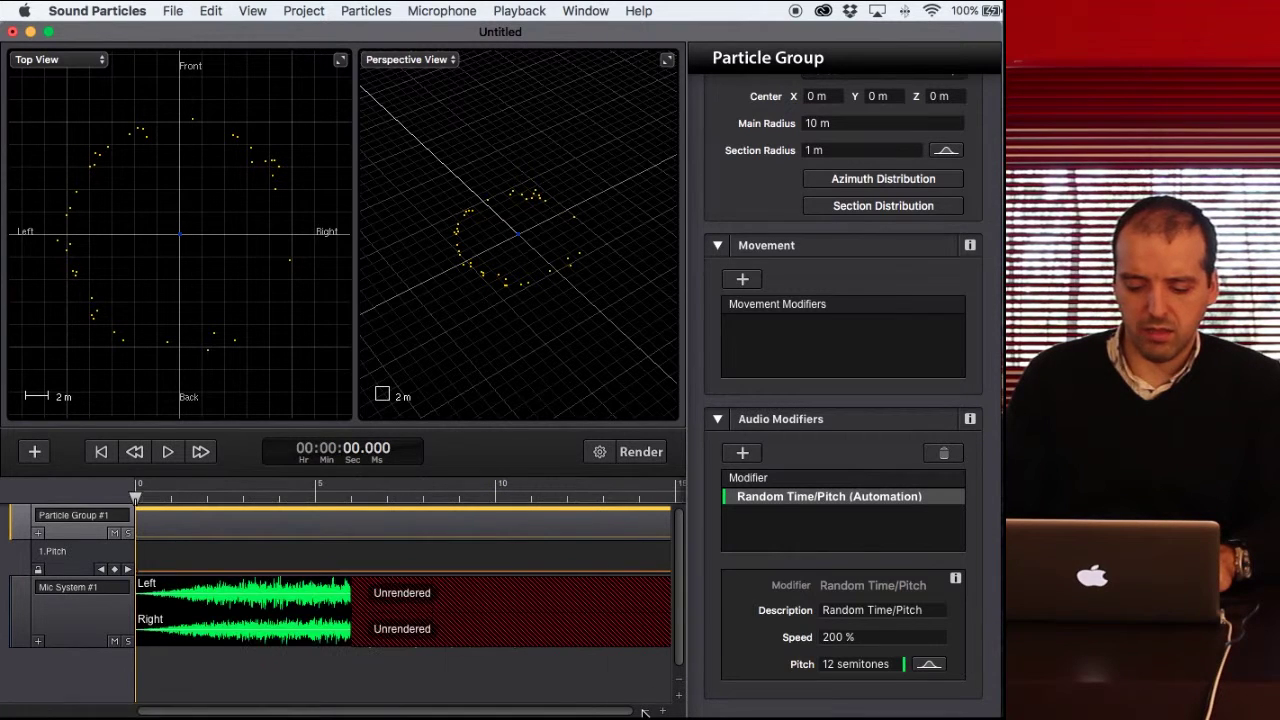
left_click(422, 499)
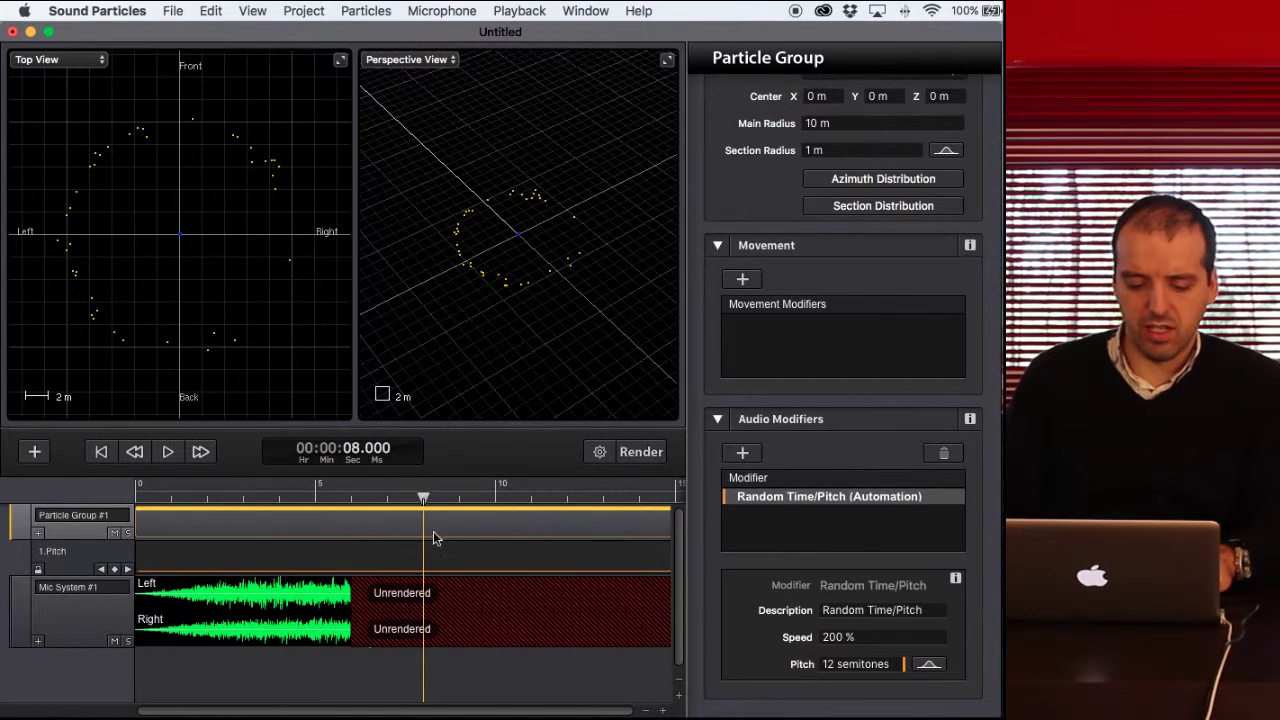
double_click(887, 664)
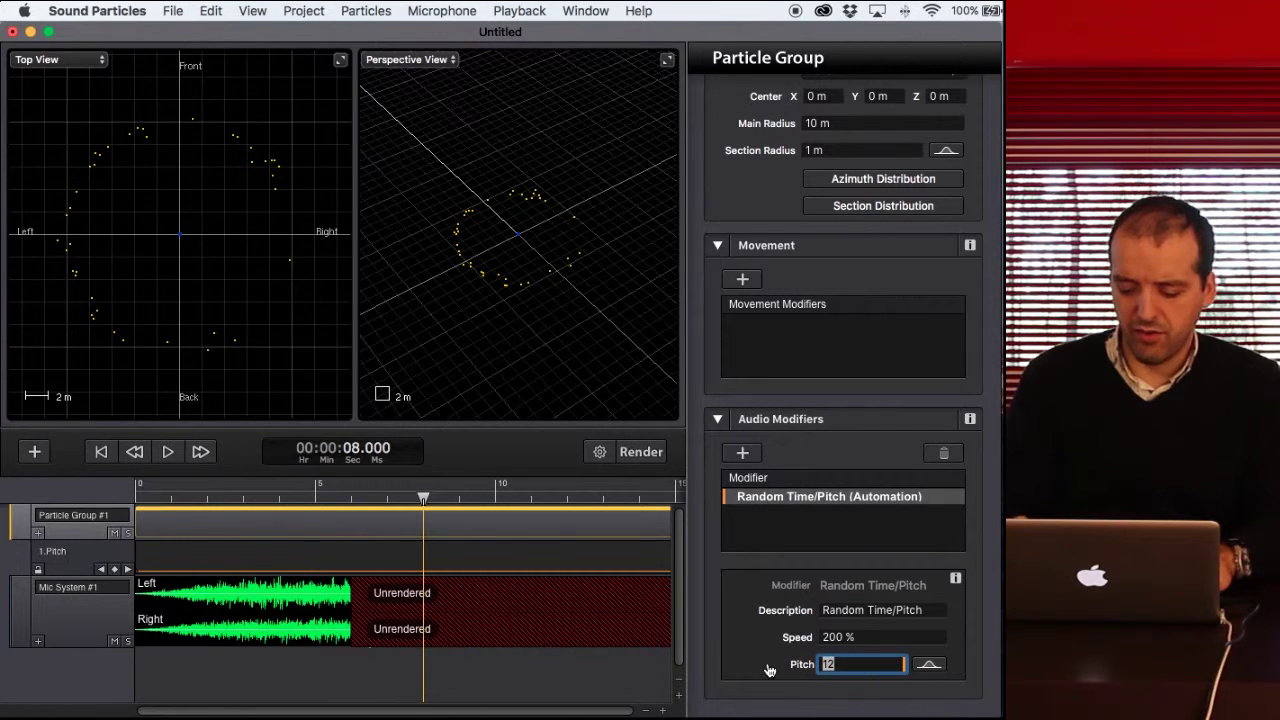
type(".1")
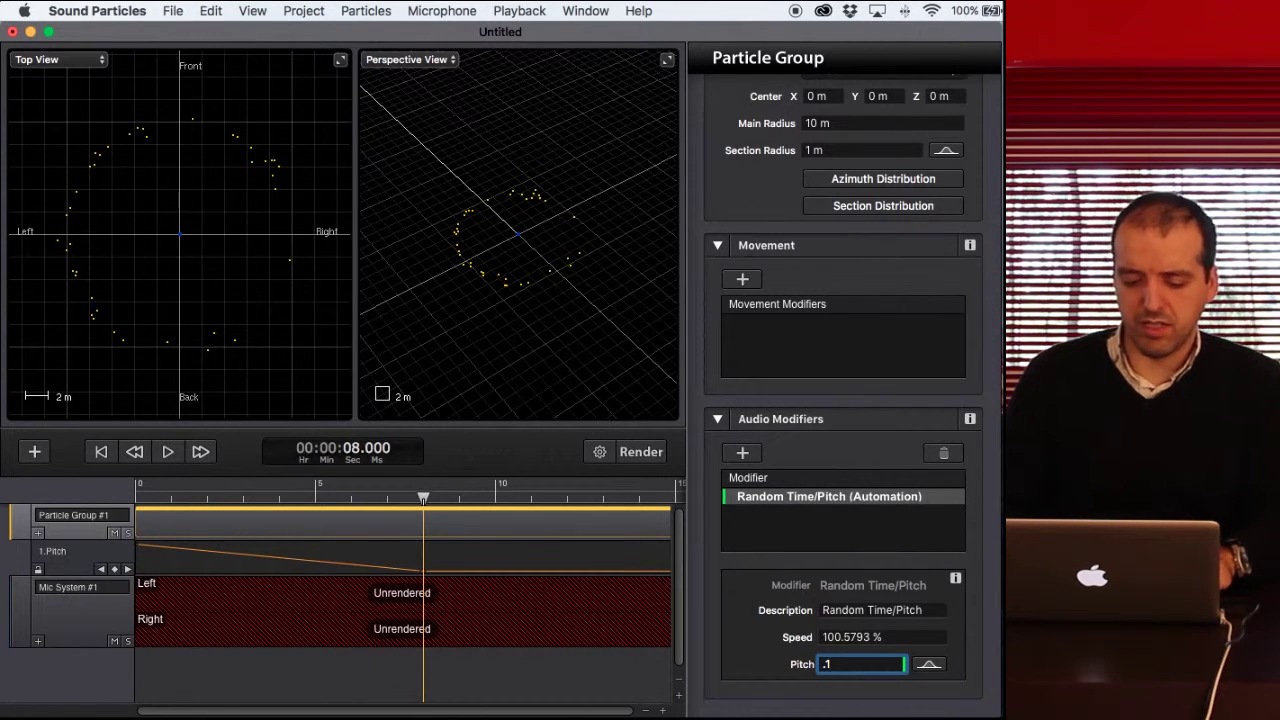
double_click(857, 636)
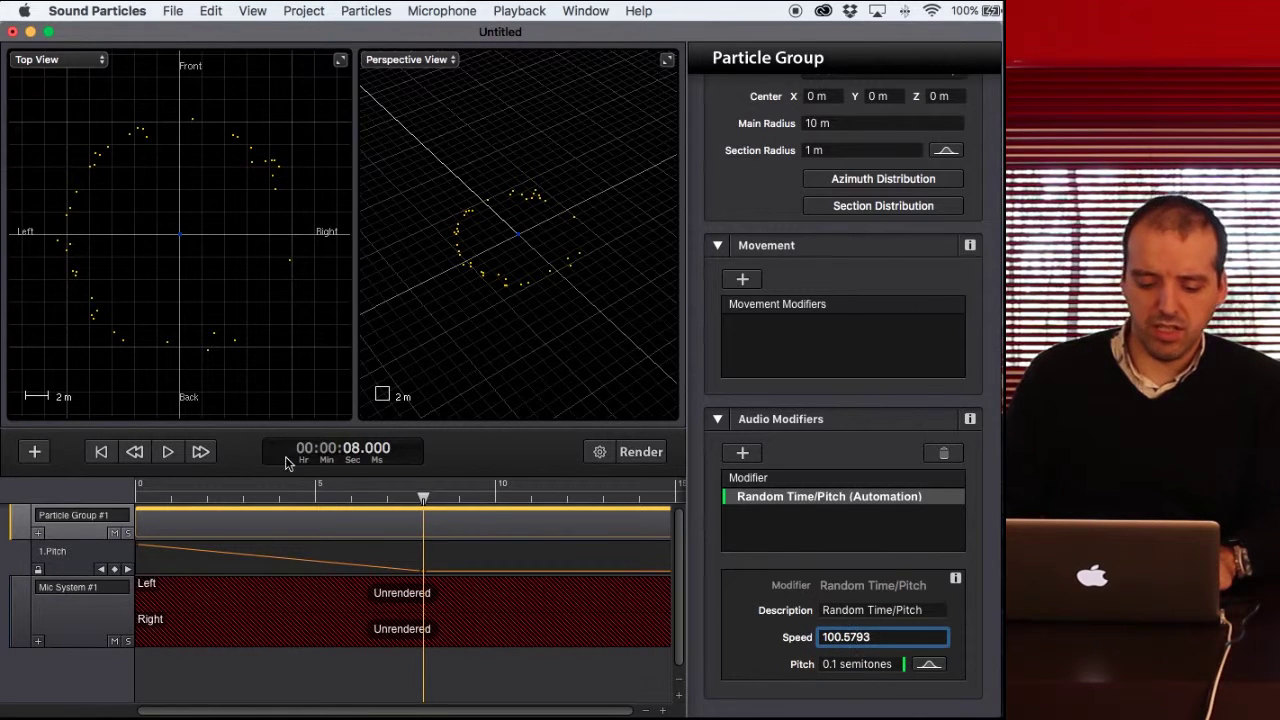
left_click_drag(292, 497, 465, 519)
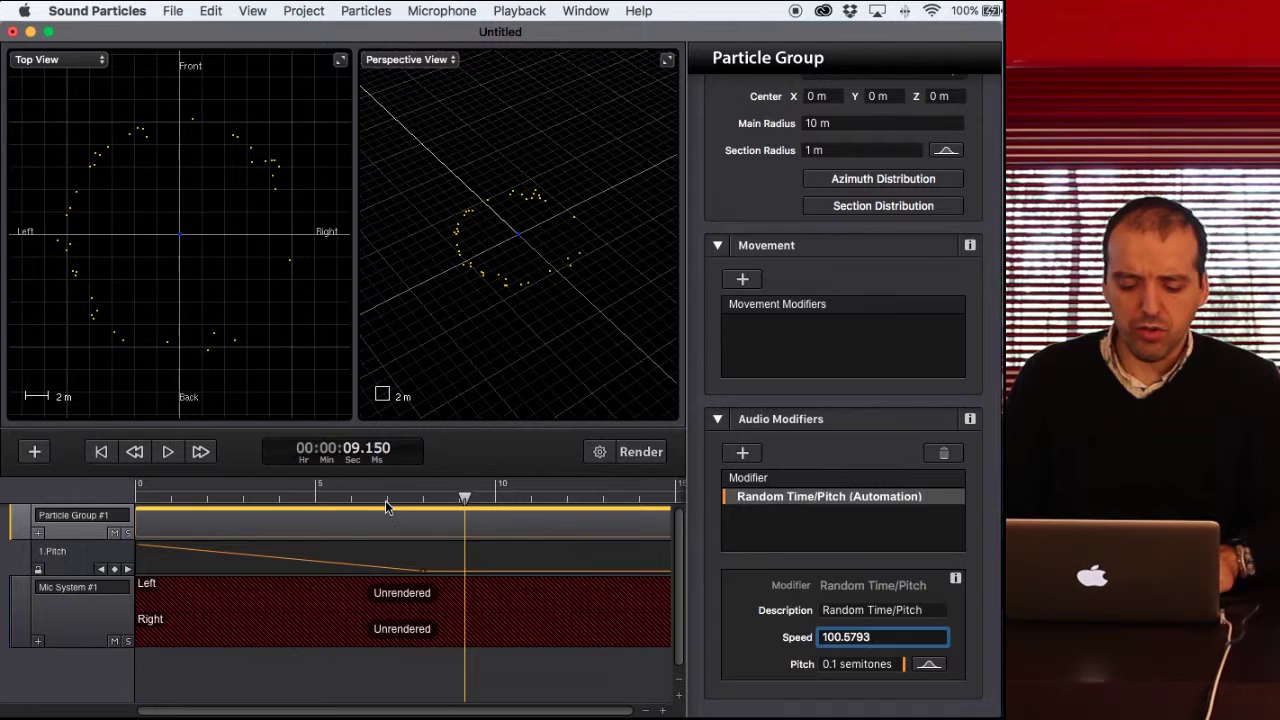
left_click_drag(387, 500, 108, 484)
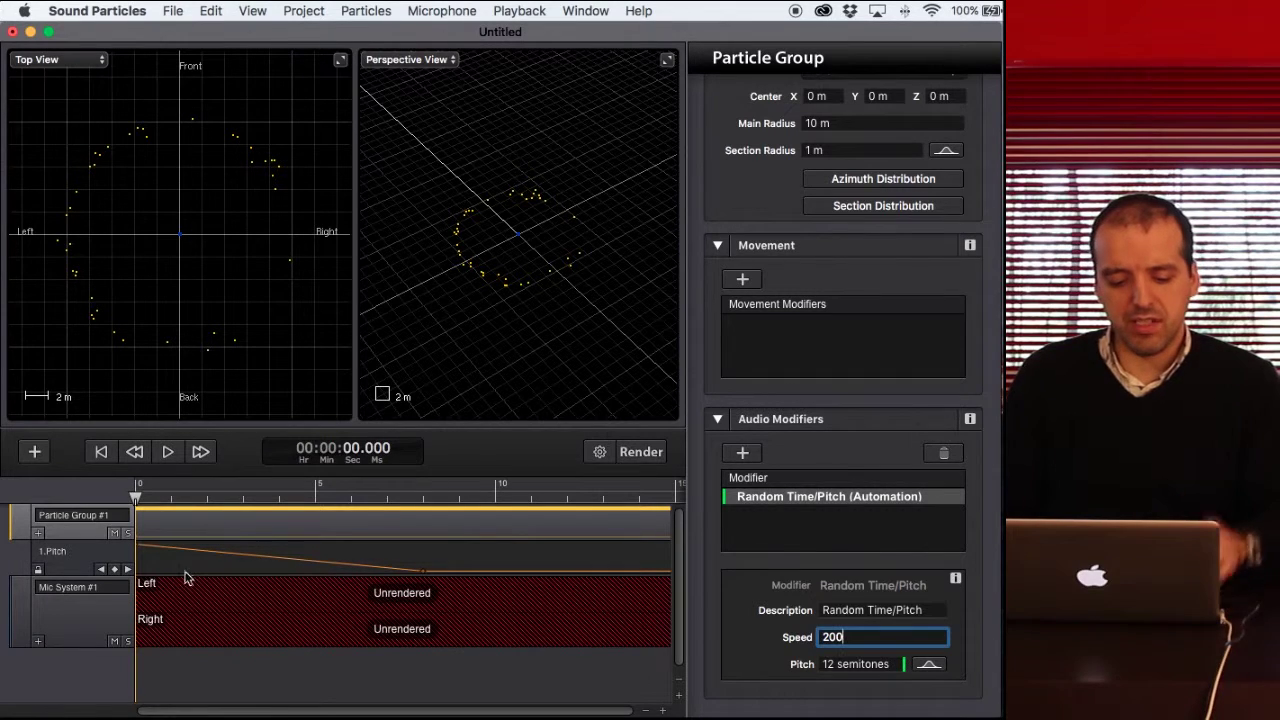
left_click(138, 548)
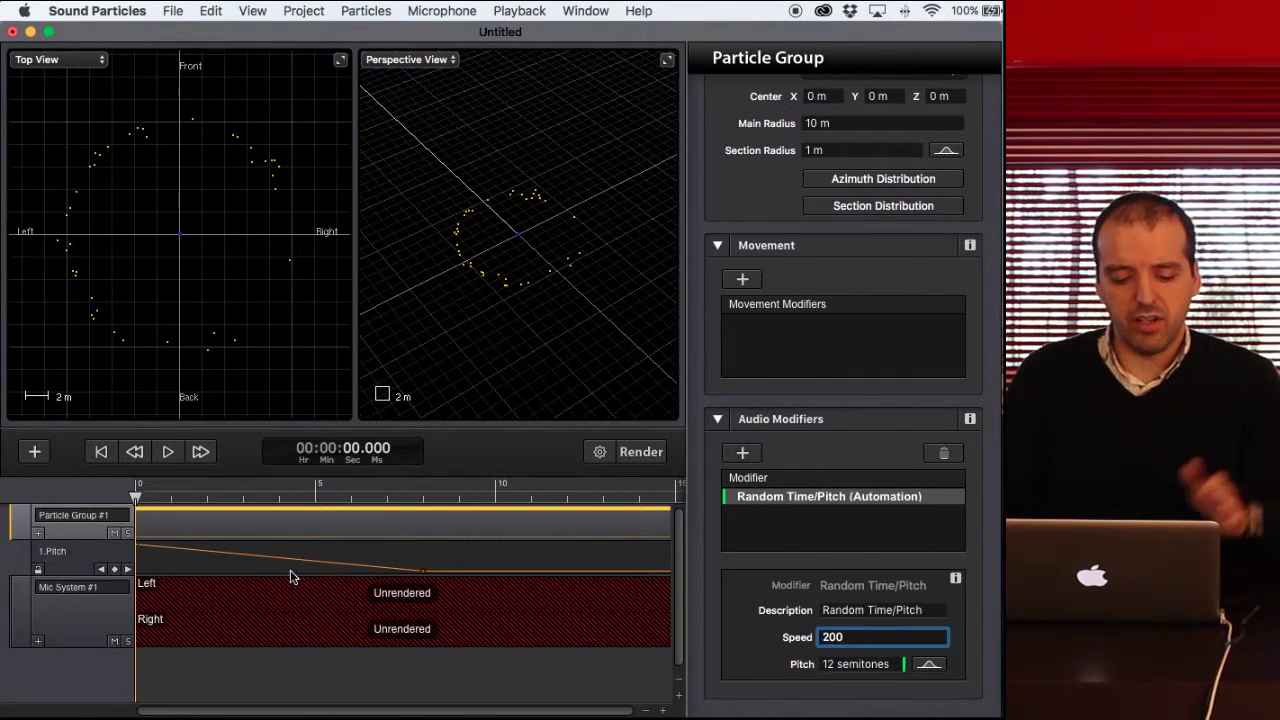
left_click(423, 571)
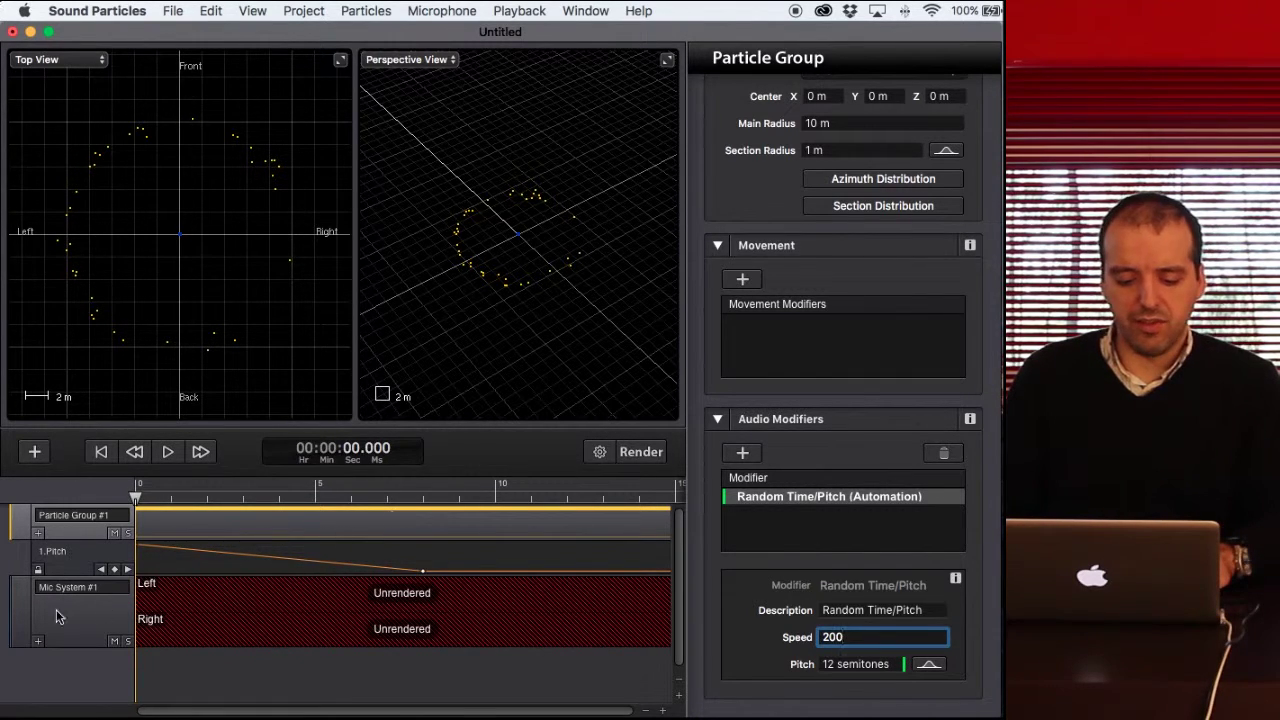
left_click(127, 569)
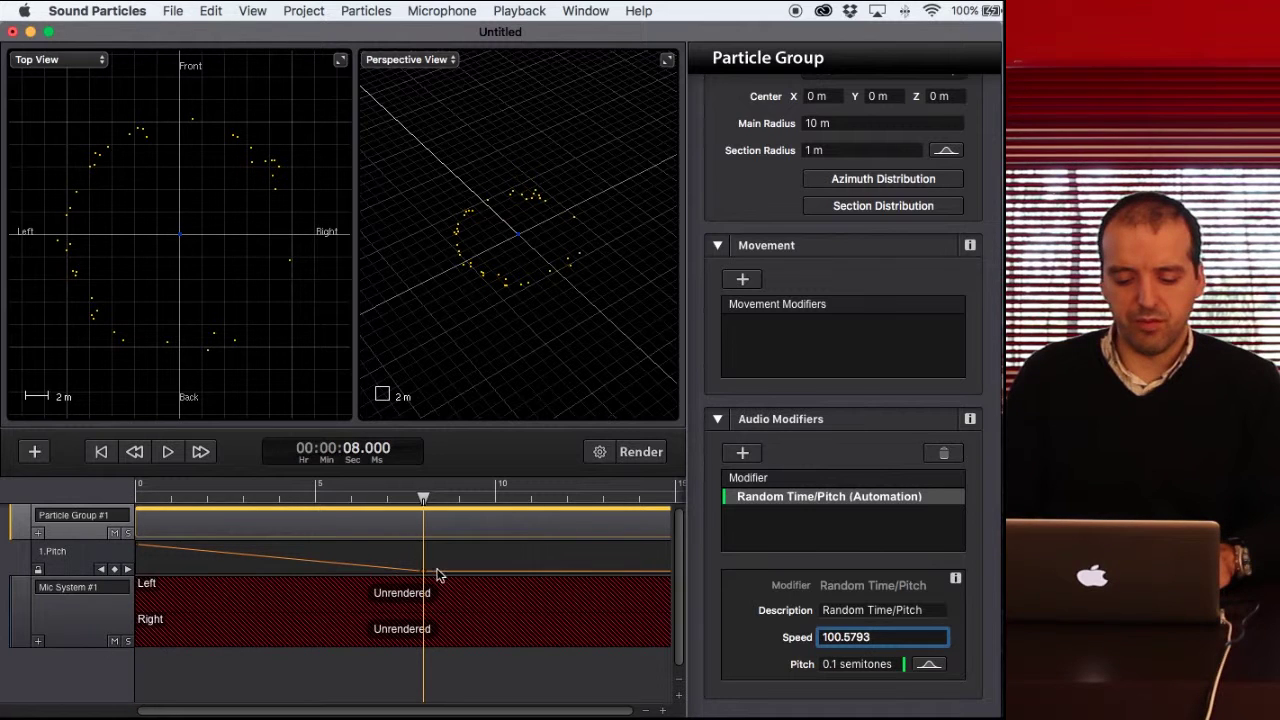
left_click(353, 487)
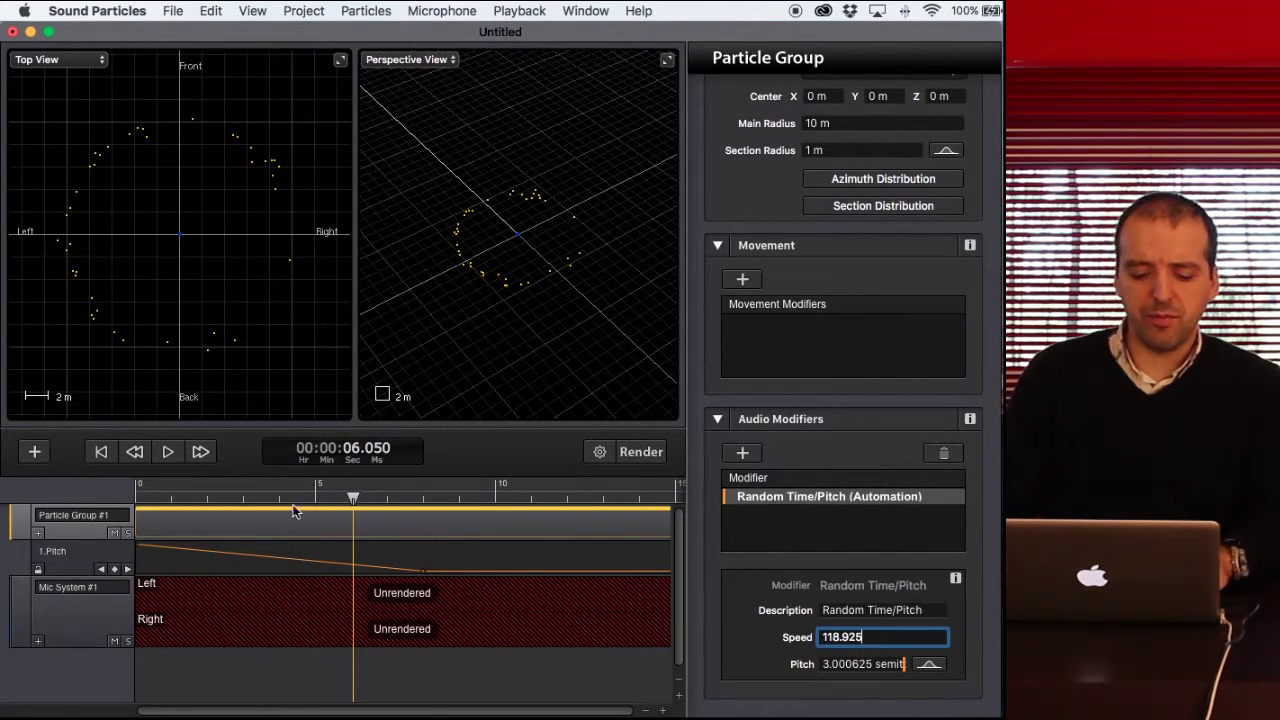
left_click_drag(288, 497, 105, 495)
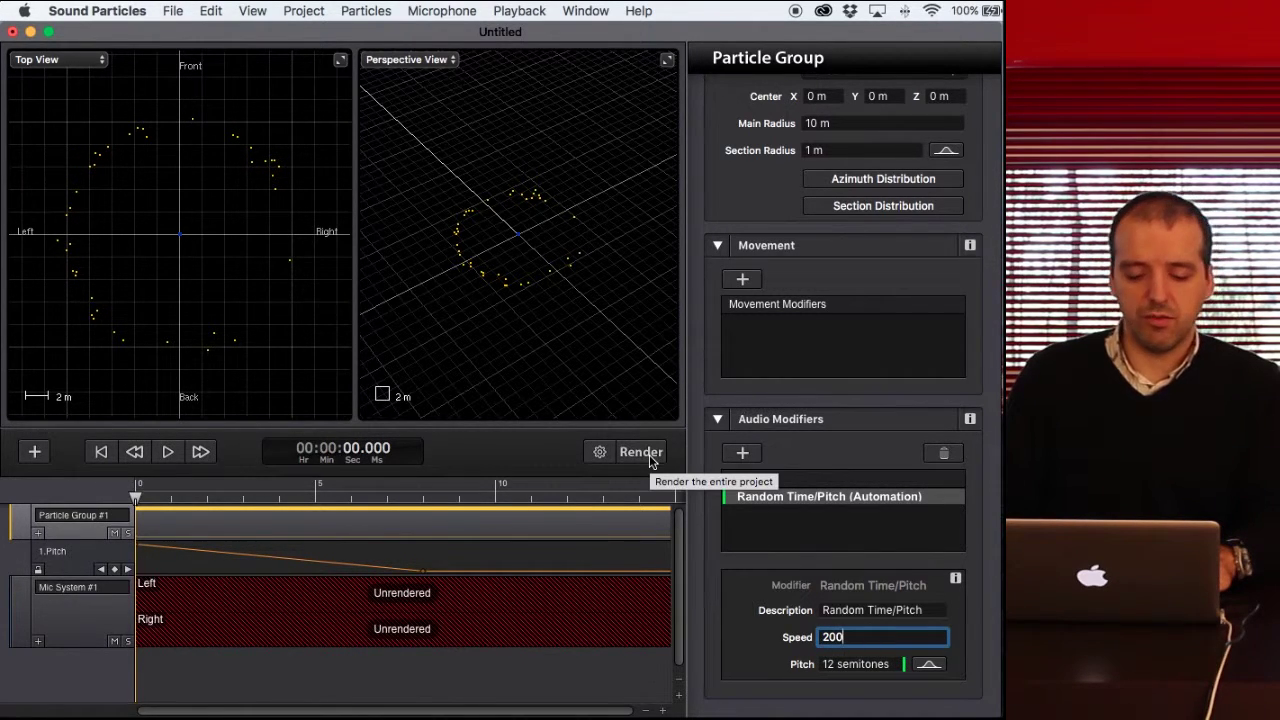
- Render the project with the pitch ramp, preview the audio, then cancel near 28%
left_click(641, 452)
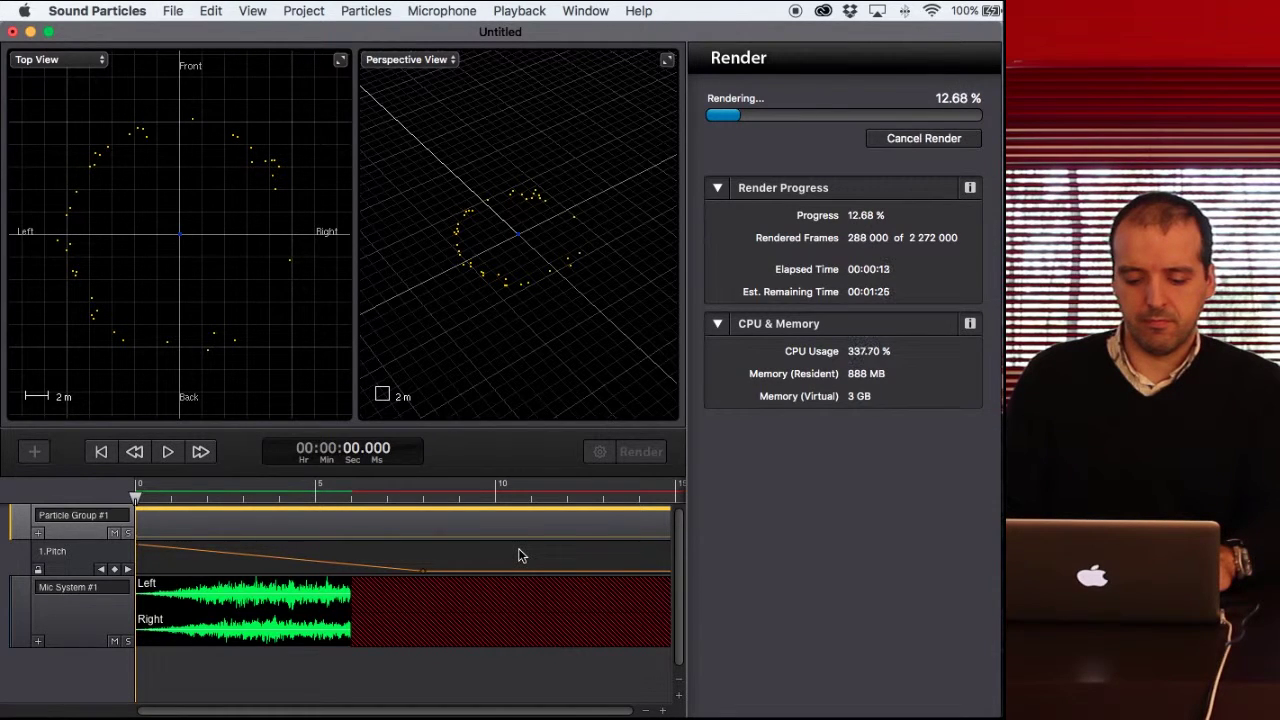
left_click(170, 452)
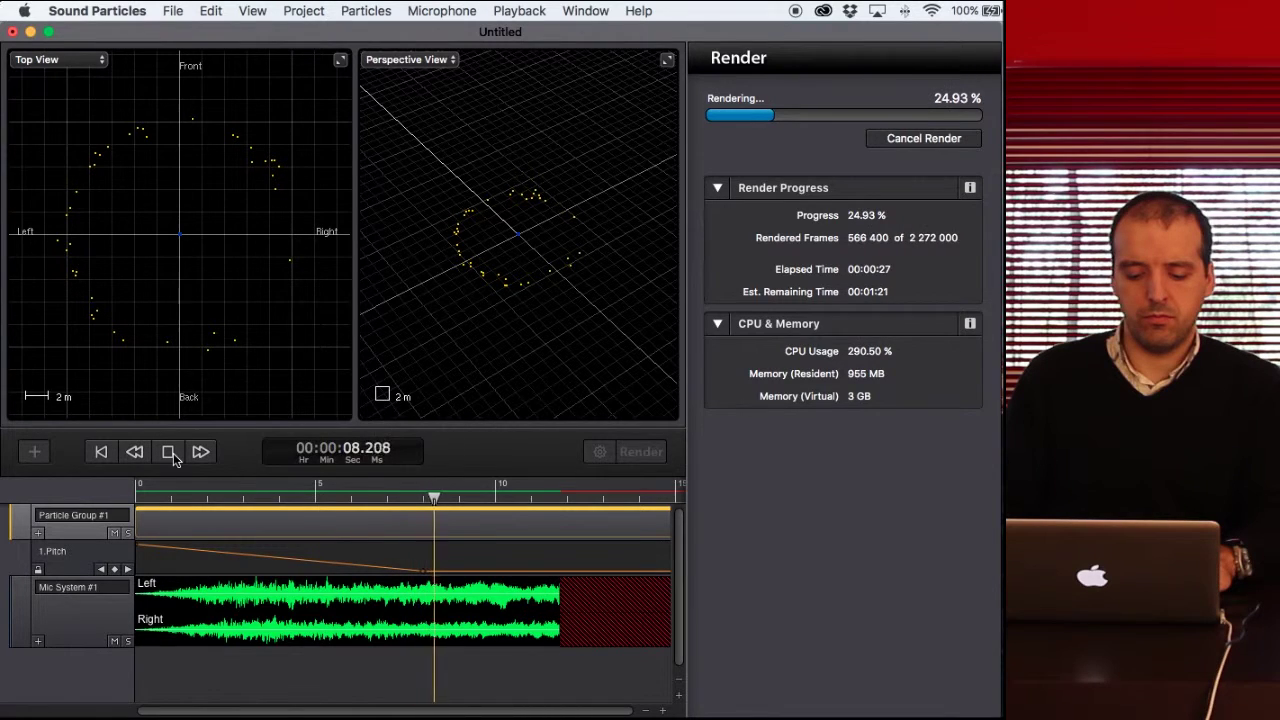
left_click(169, 452)
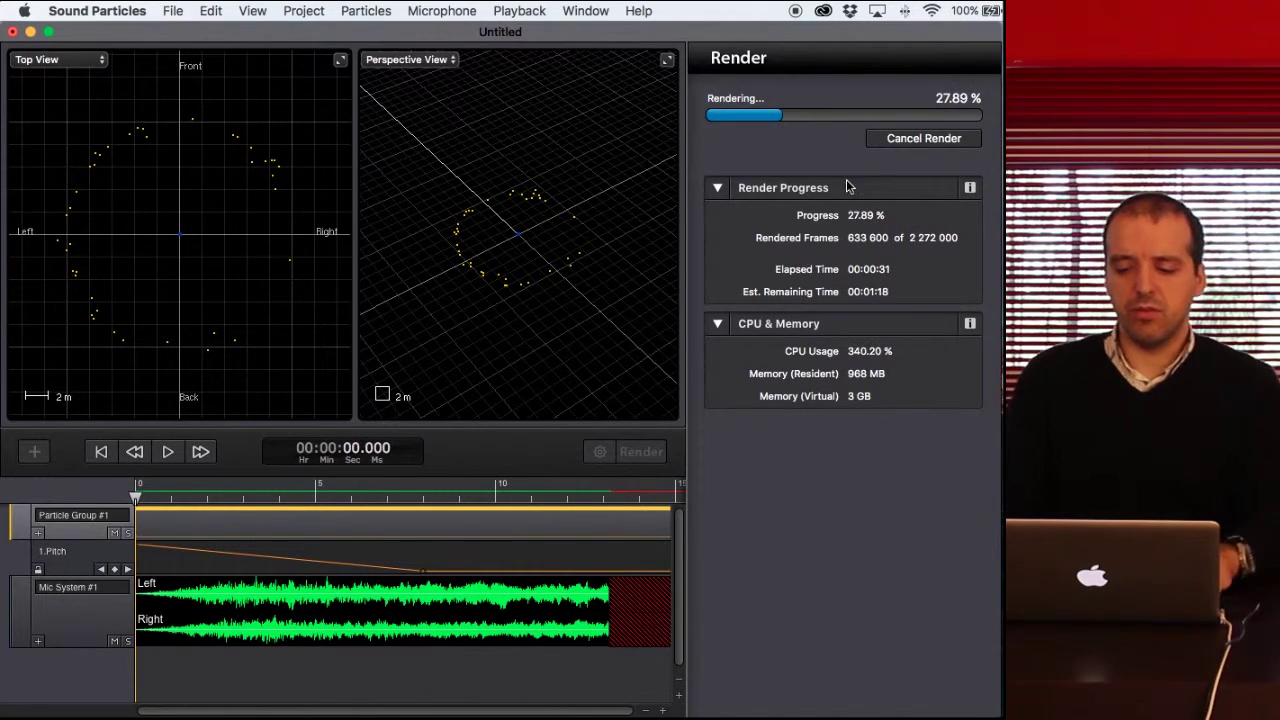
left_click(893, 137)
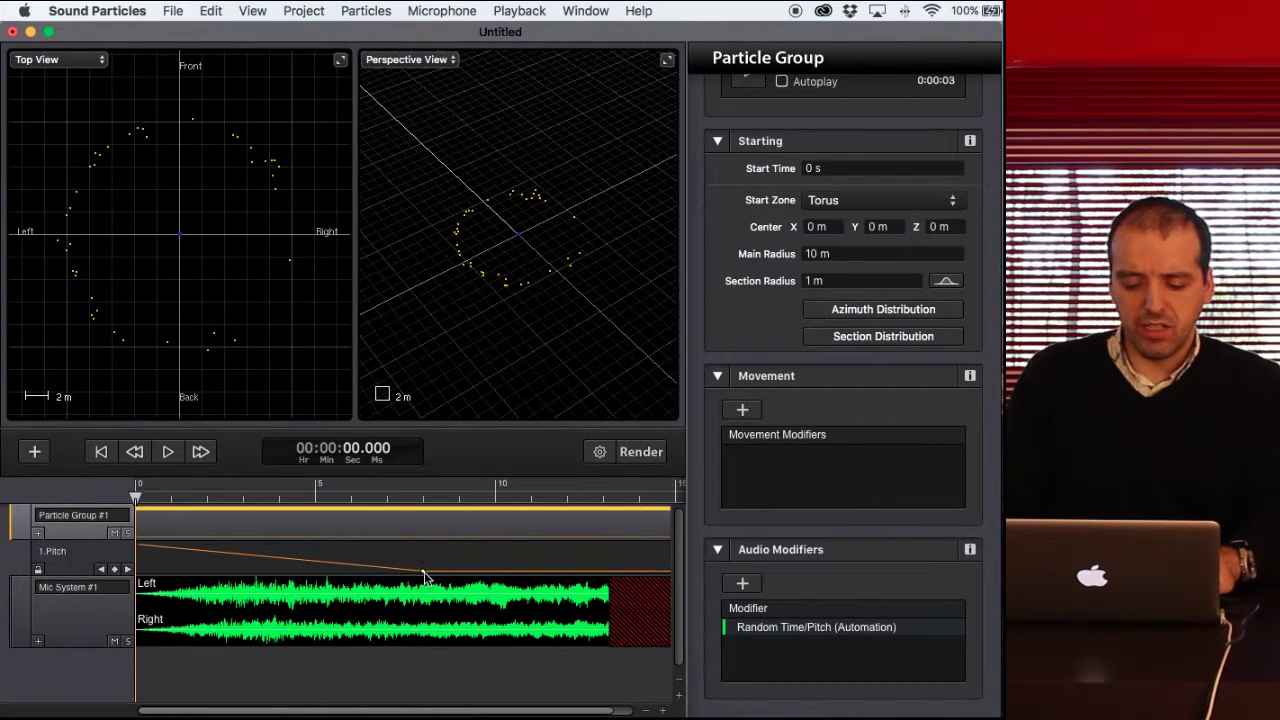
- Move the 0.1-semitone pitch point to about 5 s and start a new render with Super+R
left_click_drag(422, 577, 389, 577)
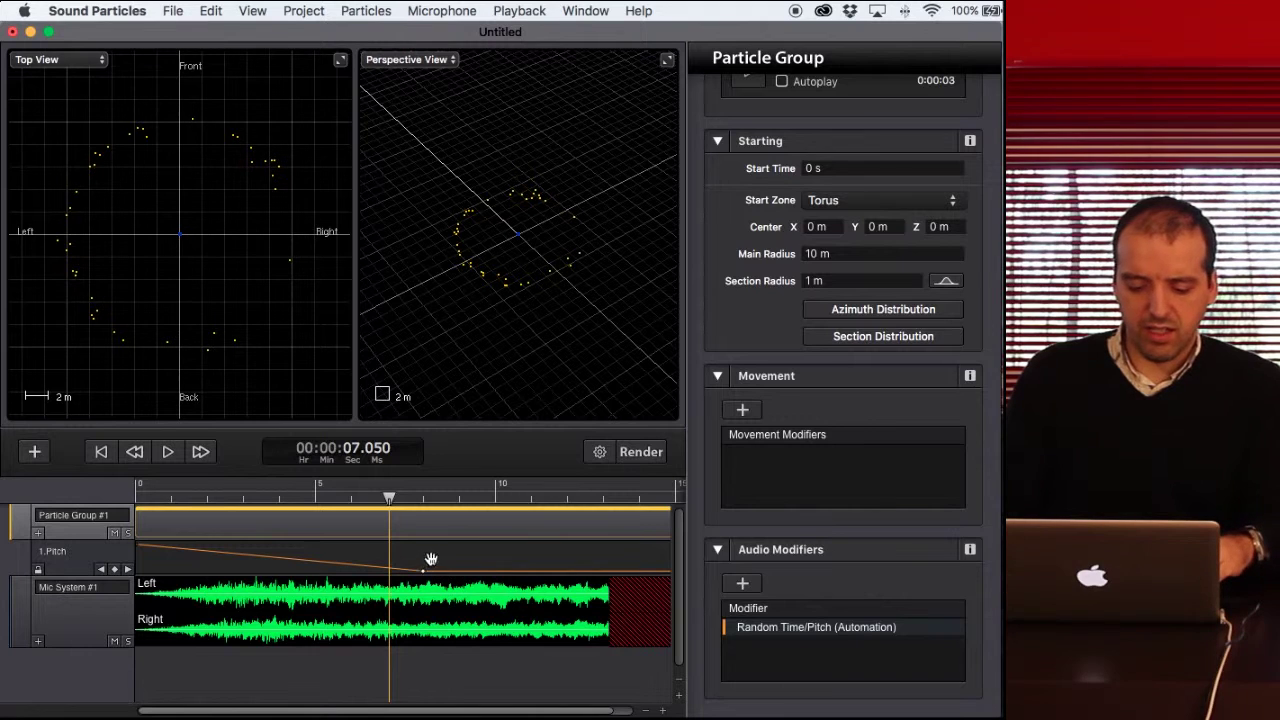
left_click_drag(432, 557, 337, 562)
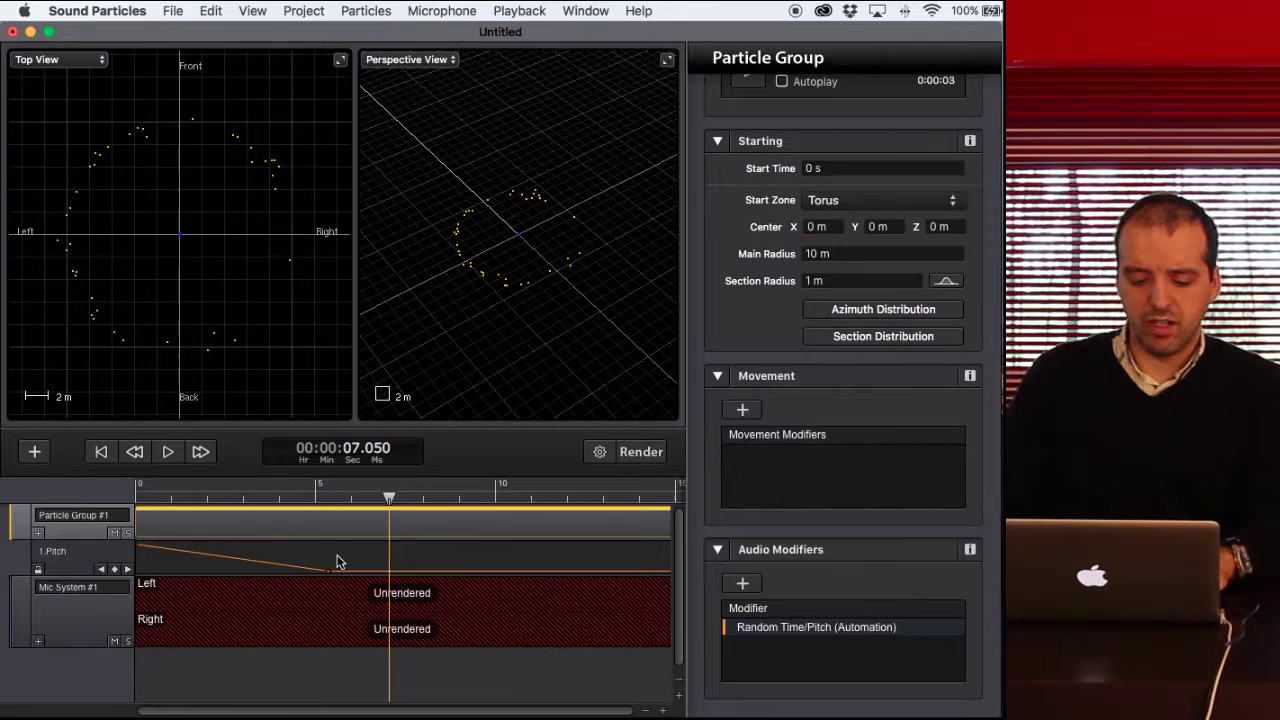
key("super+r")
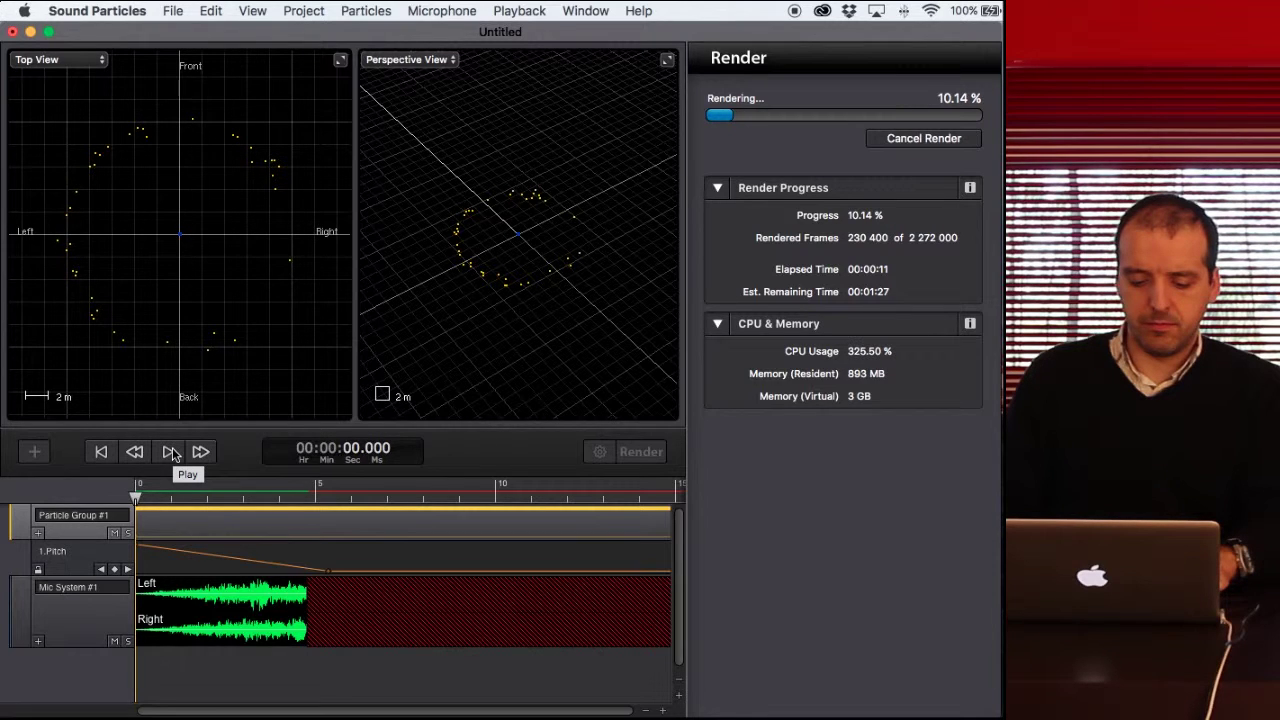
- Preview the roughly 9 seconds of audio rendered so far while rendering continues, then stop
left_click(171, 452)
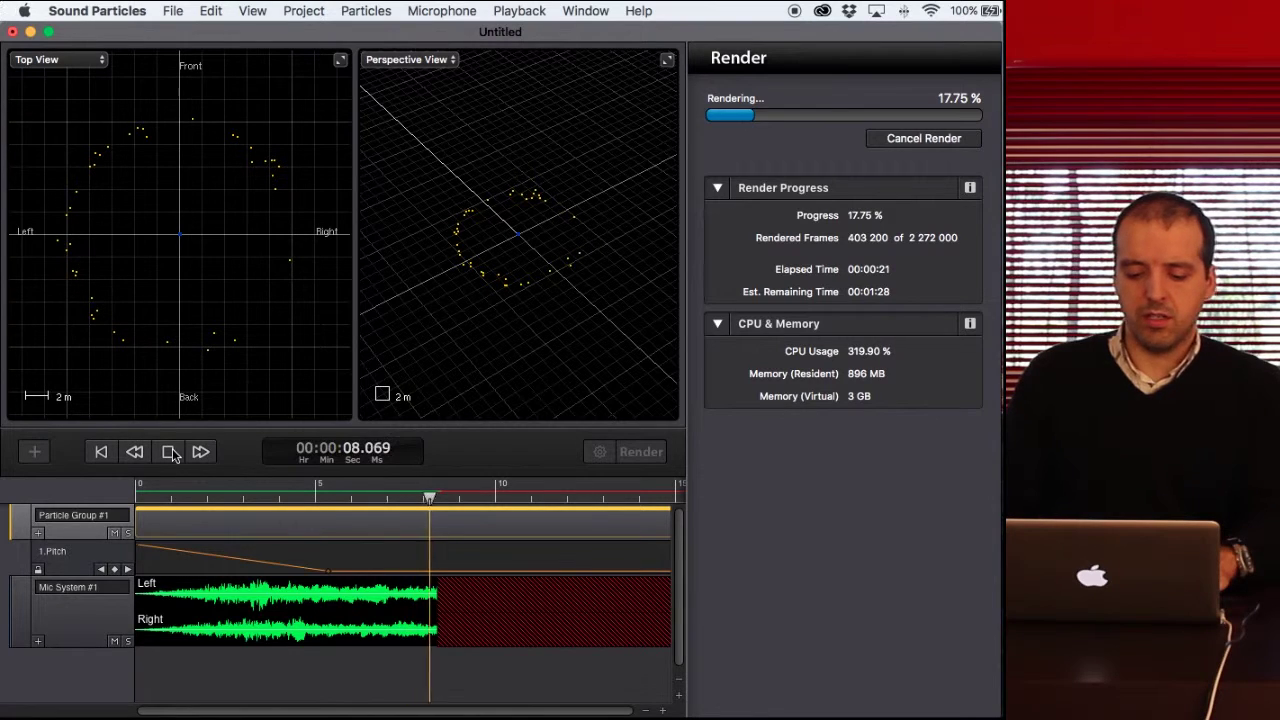
left_click(170, 452)
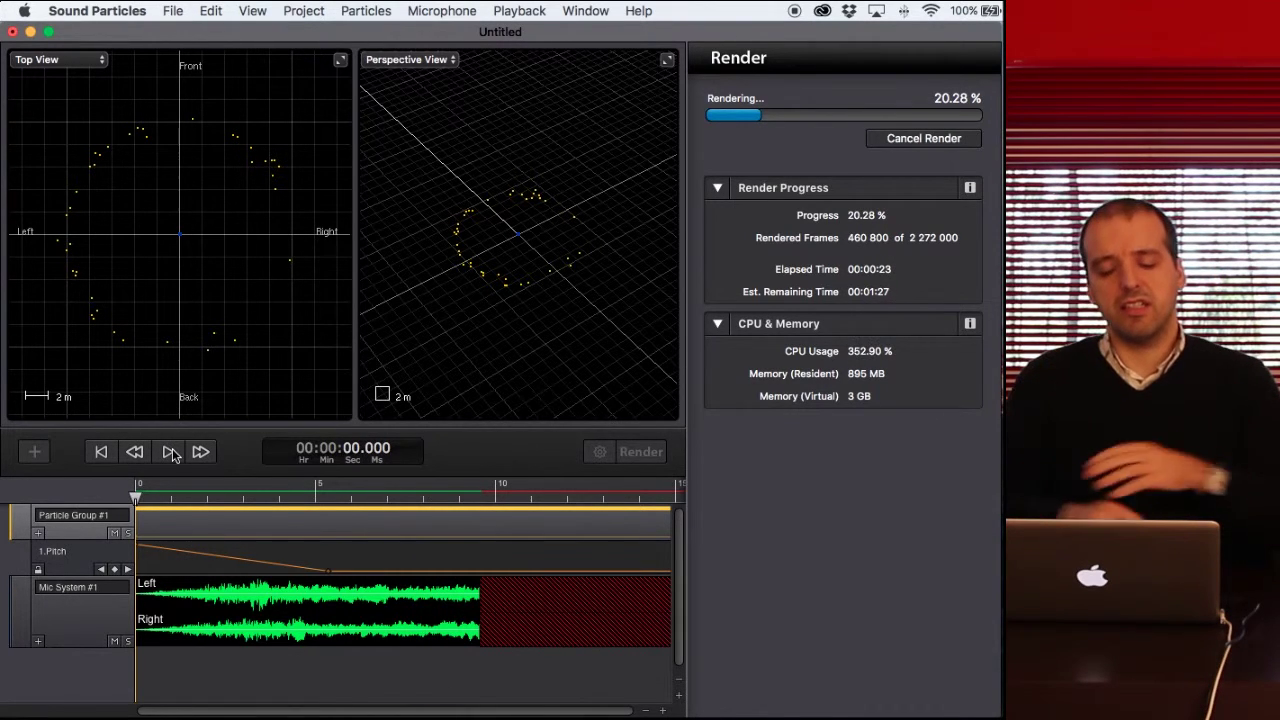